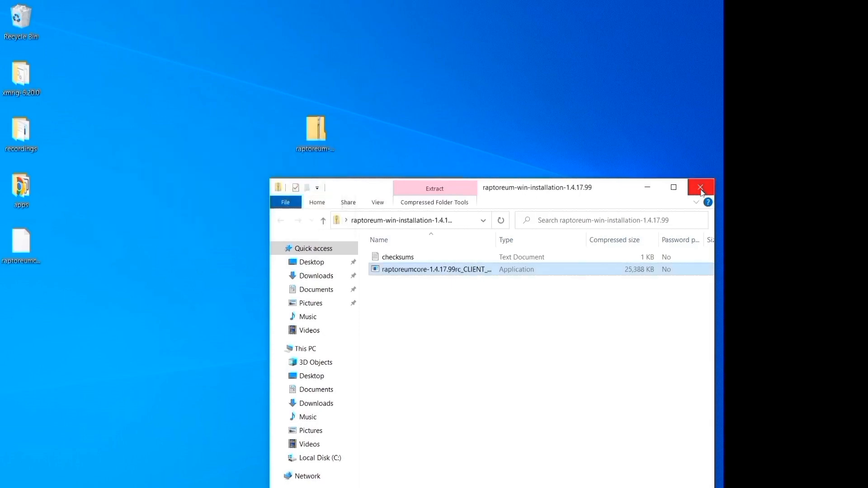
Run the Raptoreum Core installer, letting it through the SmartScreen warning.
click(701, 192)
drag(21, 244, 308, 238)
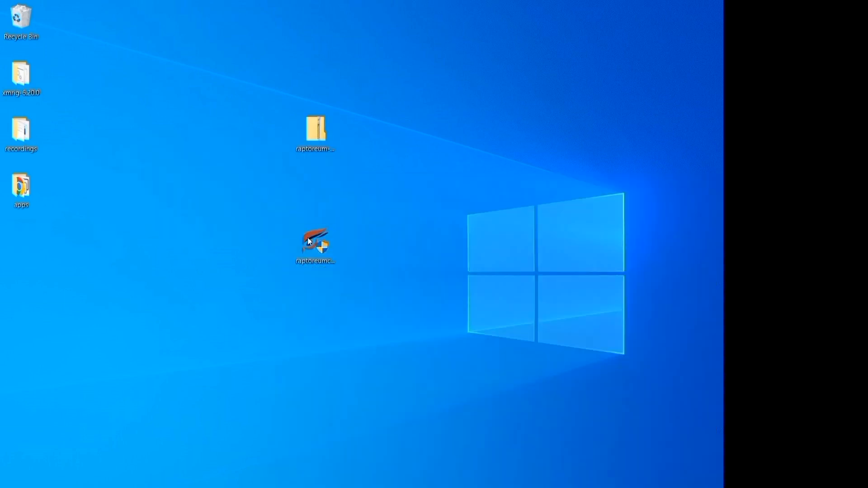
double_click(305, 247)
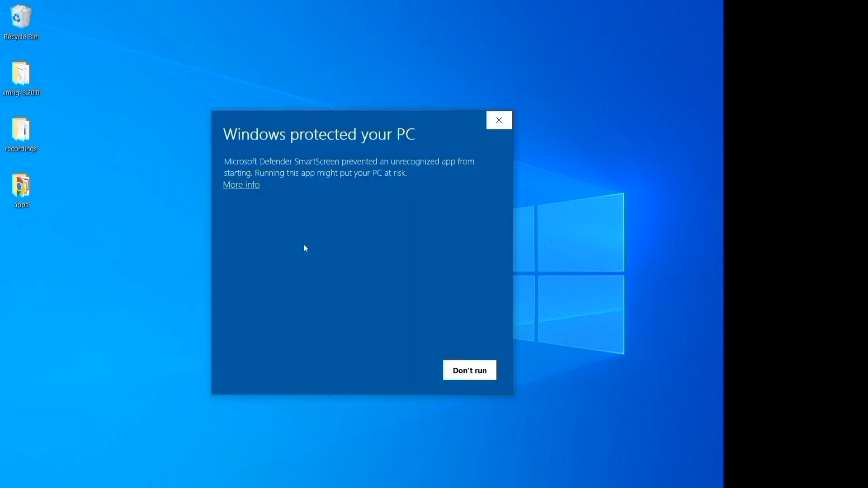
click(235, 185)
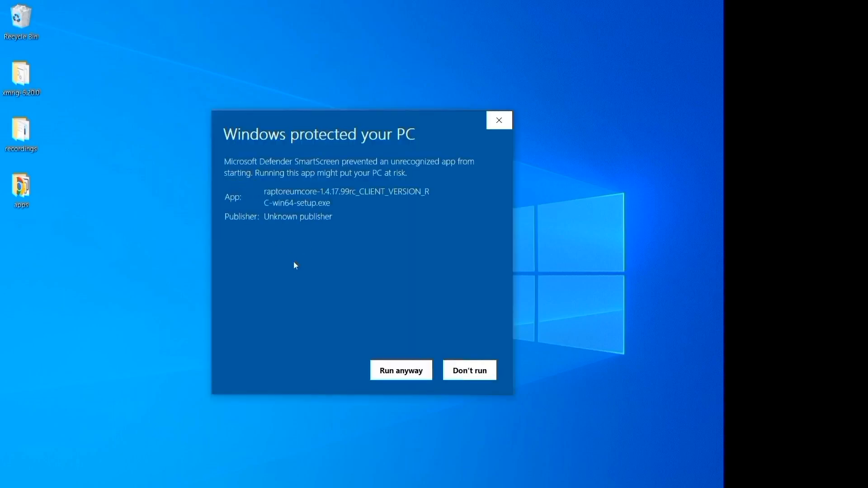
click(398, 374)
Install Raptoreum Core (64-bit) into C:\Program Files\RaptoreumCore and launch the wallet.
click(424, 359)
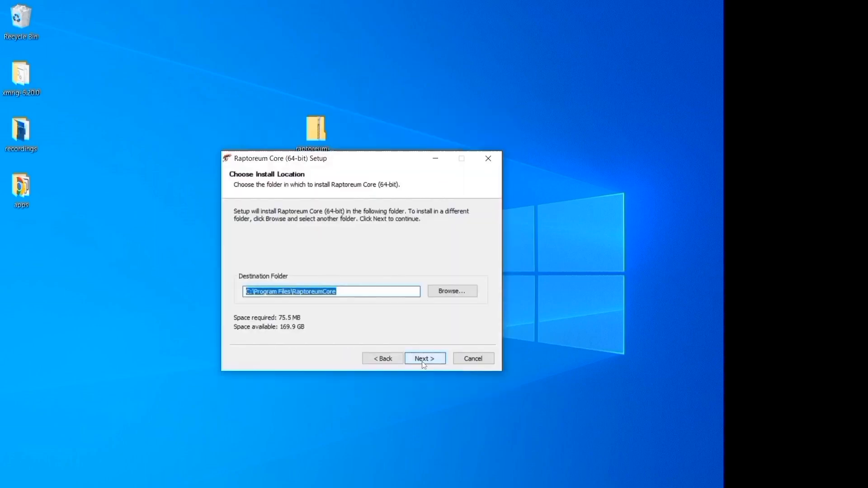
click(424, 359)
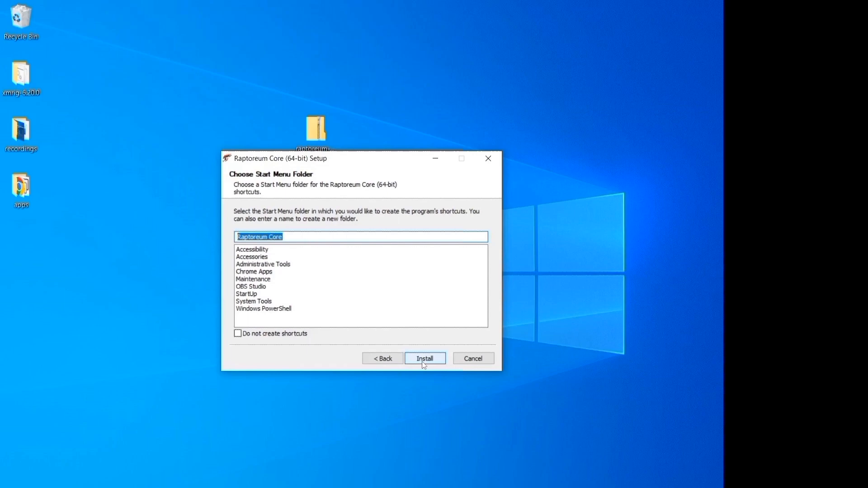
click(423, 361)
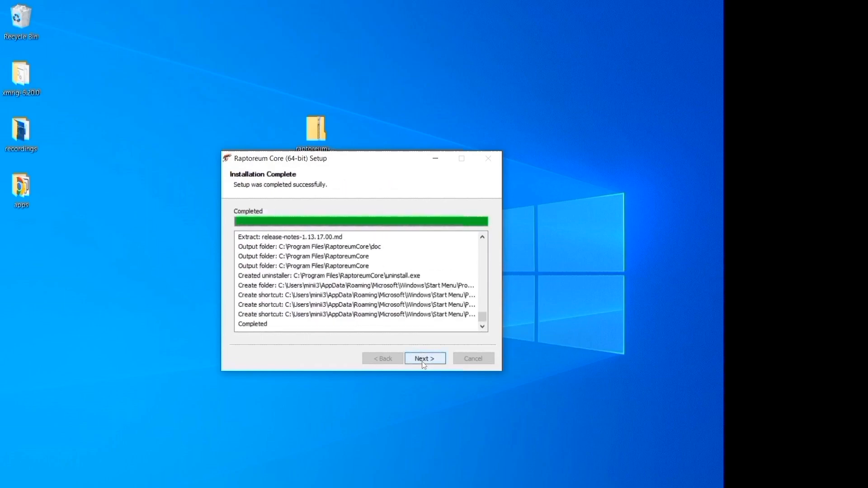
click(424, 359)
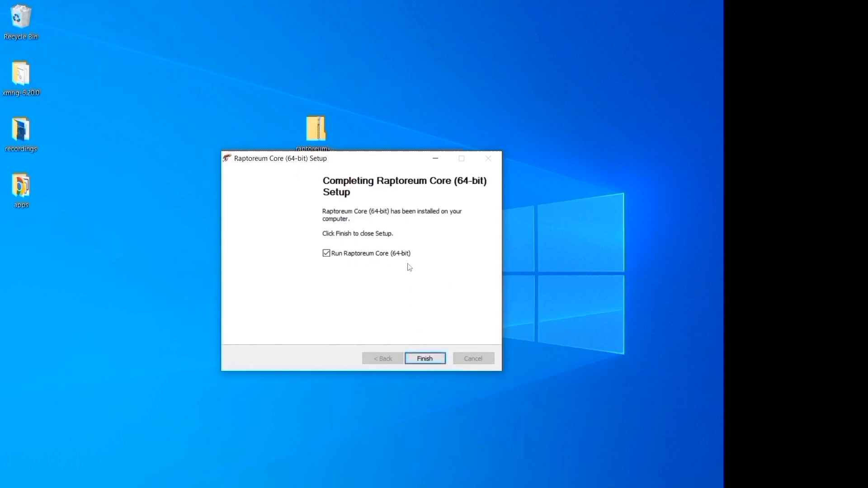
click(425, 358)
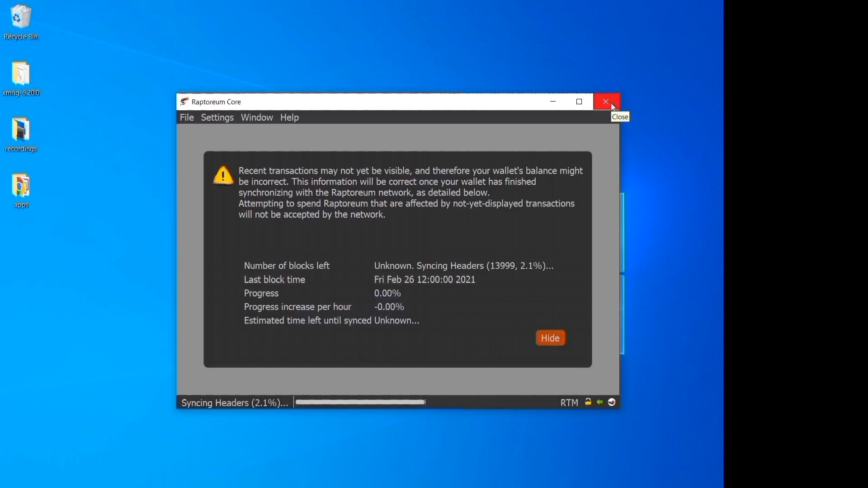
Close the mainnet wallet and launch Raptoreum Core (testnet, 64-bit) from the Start menu.
click(607, 102)
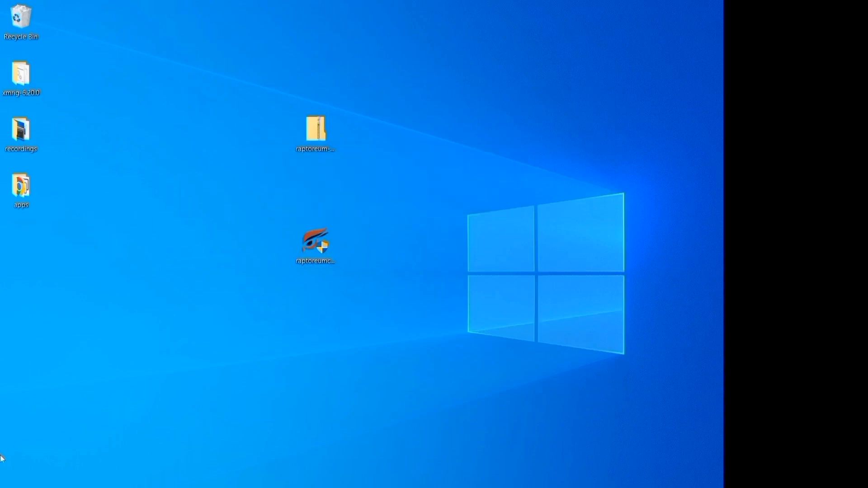
key(super)
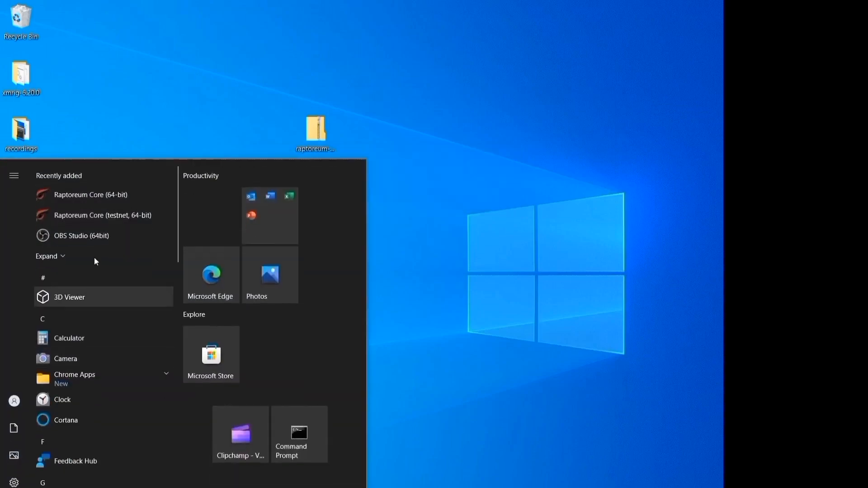
click(127, 223)
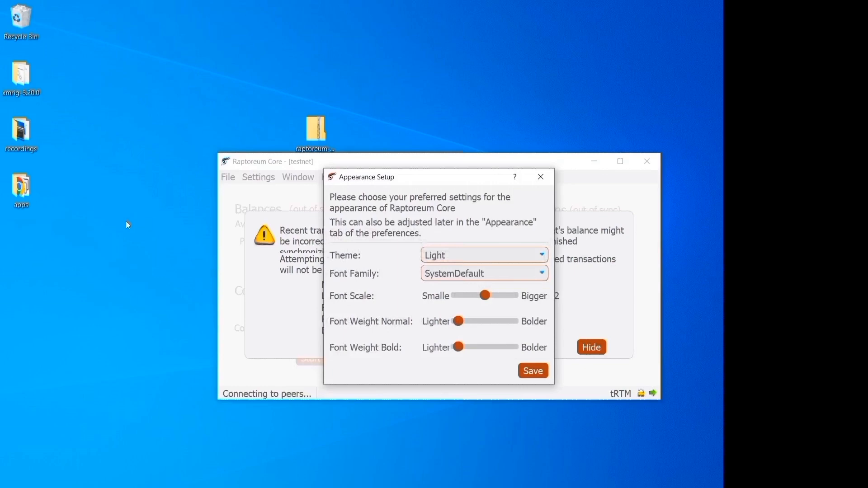
Save the Dark theme in Appearance Setup and move the wallet window up-left.
click(486, 256)
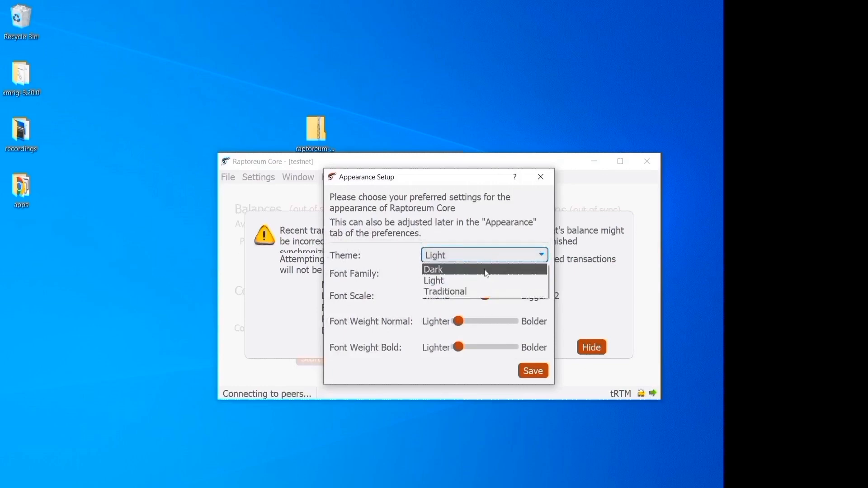
click(484, 270)
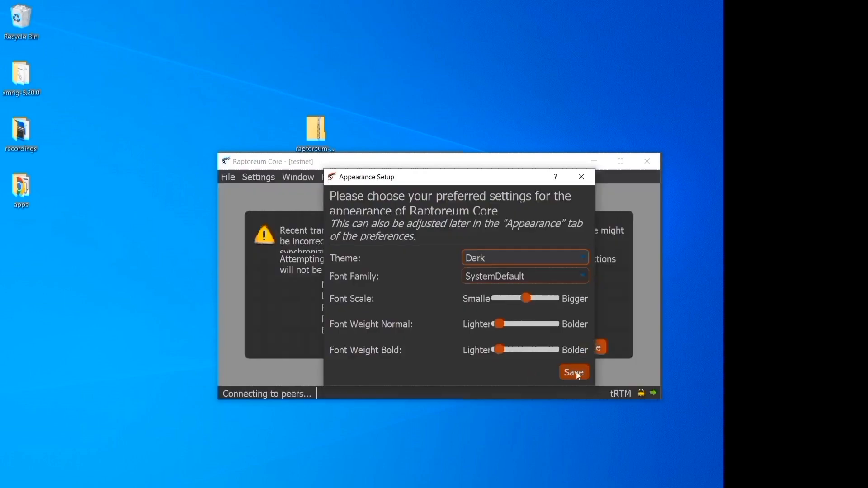
click(577, 374)
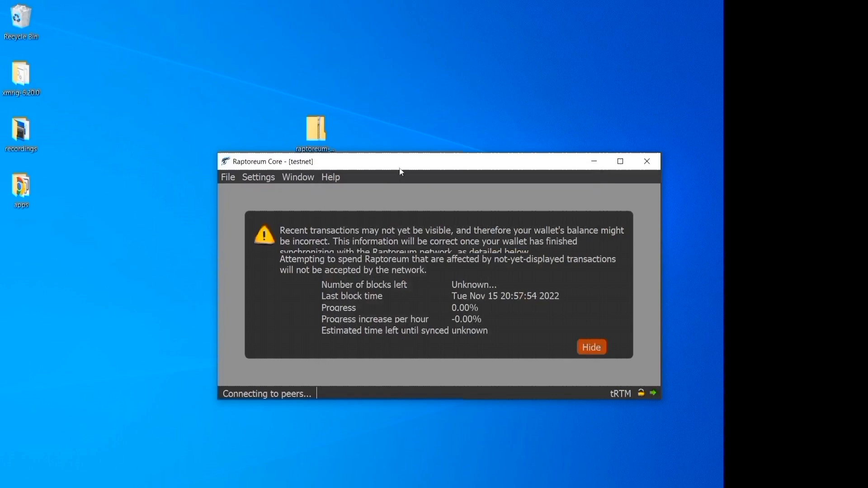
drag(402, 173, 344, 95)
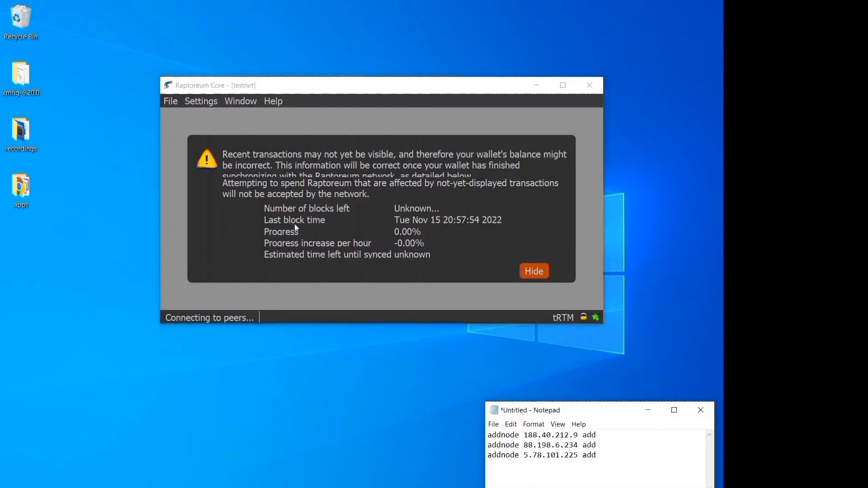
Open the RPC console from the Tools menu and move it up-left.
click(200, 105)
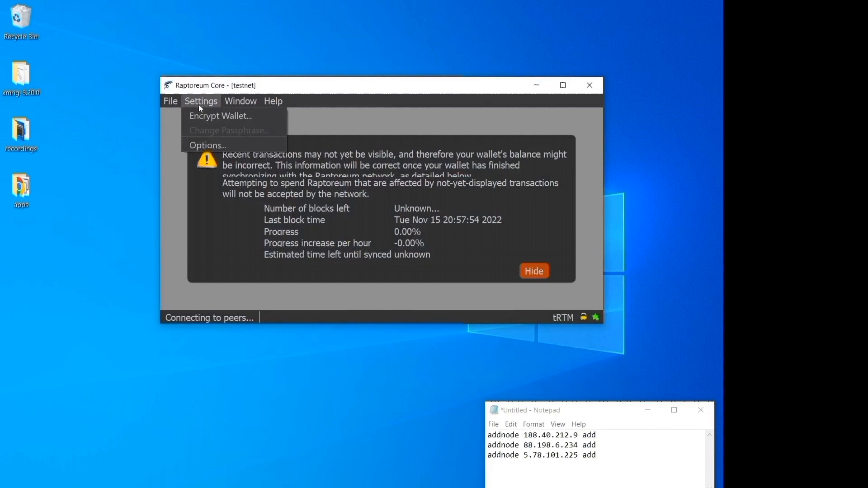
mouse_move(233, 101)
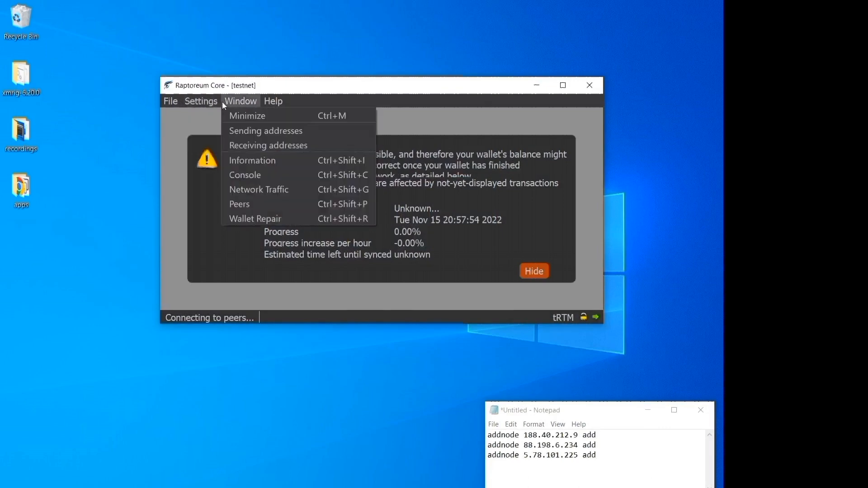
click(254, 175)
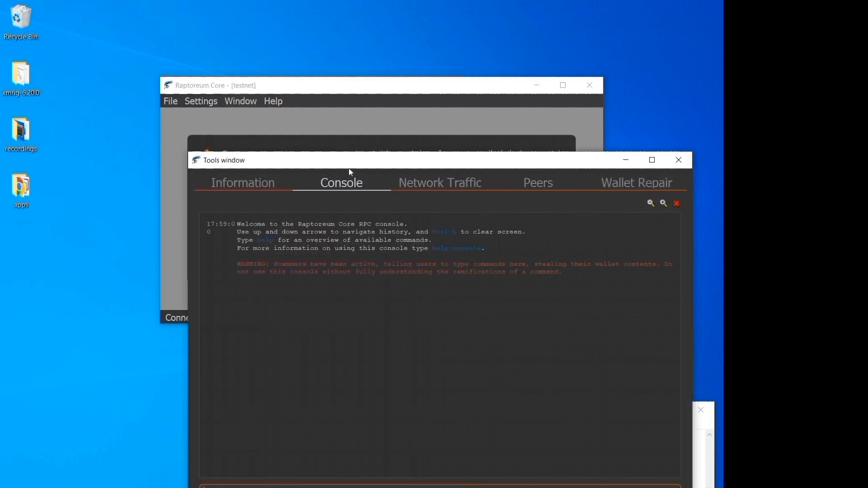
drag(349, 165, 212, 55)
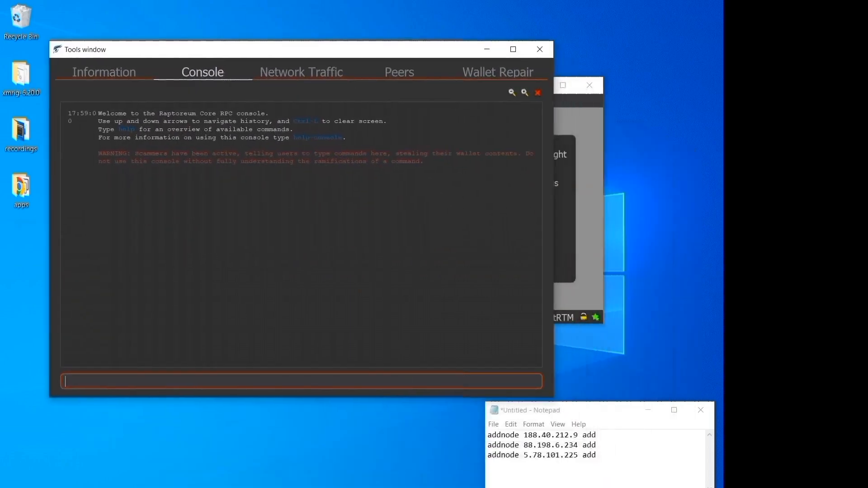
Add testnet peer 5.78.101.225 with an addnode command copied from the notes.
click(602, 462)
double_click(602, 456)
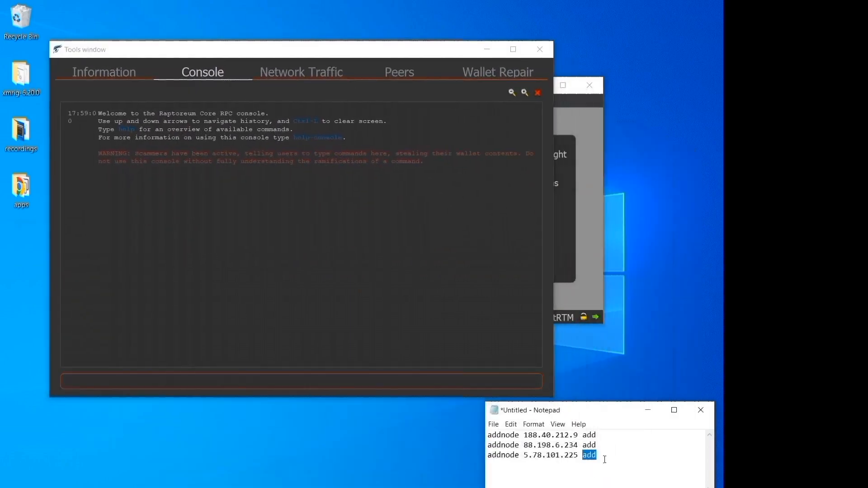
drag(601, 455, 465, 473)
key(ctrl+c)
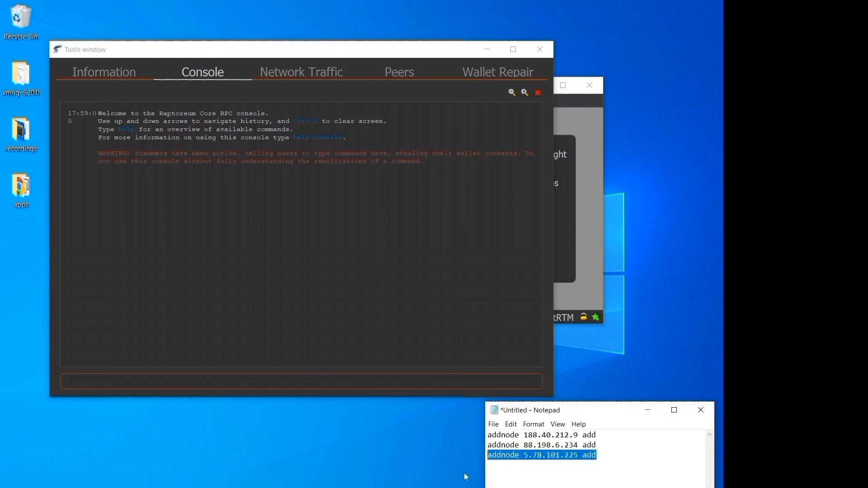
click(238, 386)
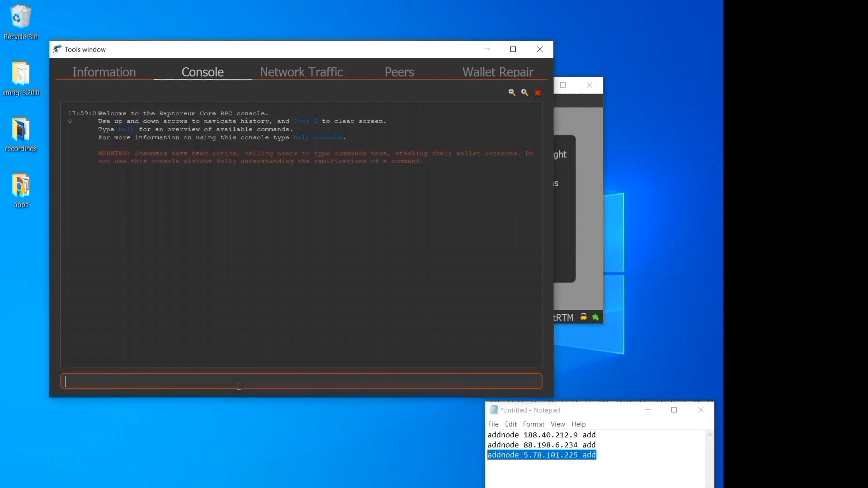
key(ctrl+v)
key(Return)
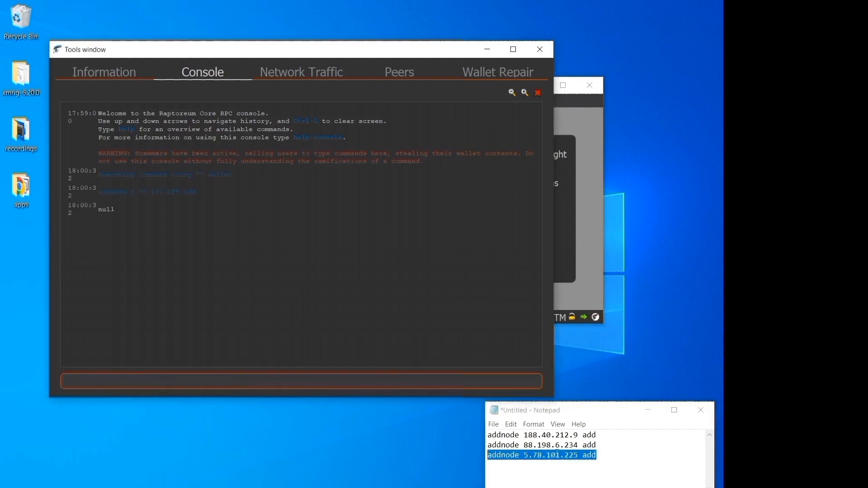
Add peers 88.198.6.234 and 188.40.212.9 the same way, then close the console.
drag(597, 445, 457, 444)
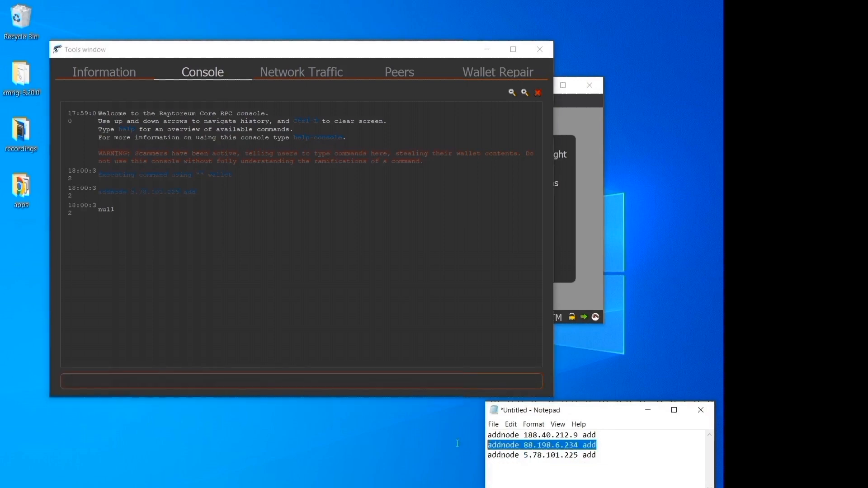
click(347, 382)
text(addnode 88.198.6.234 add)
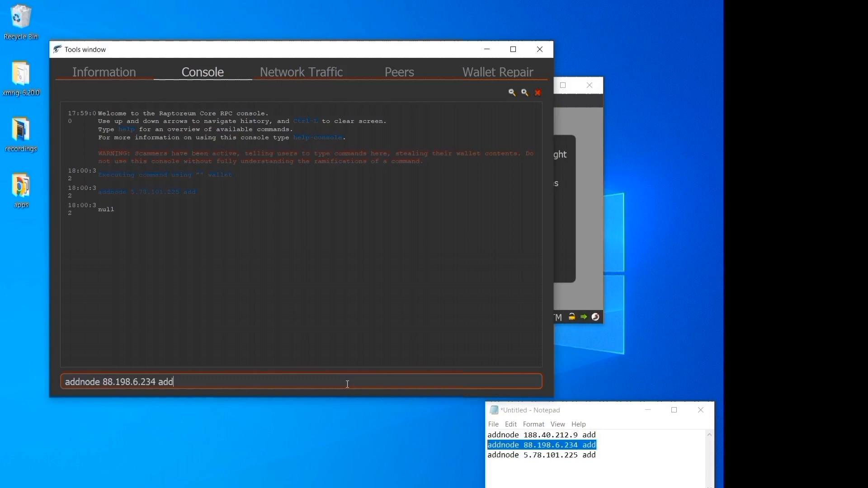
key(Return)
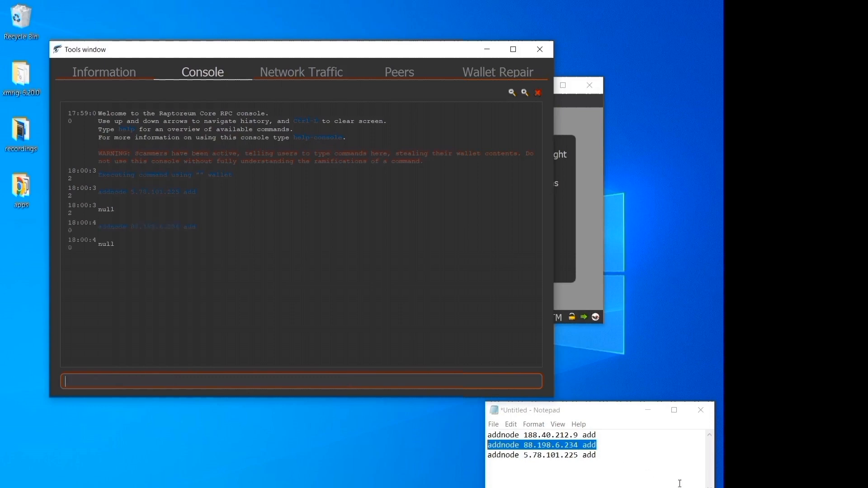
drag(597, 435, 457, 439)
key(ctrl+c)
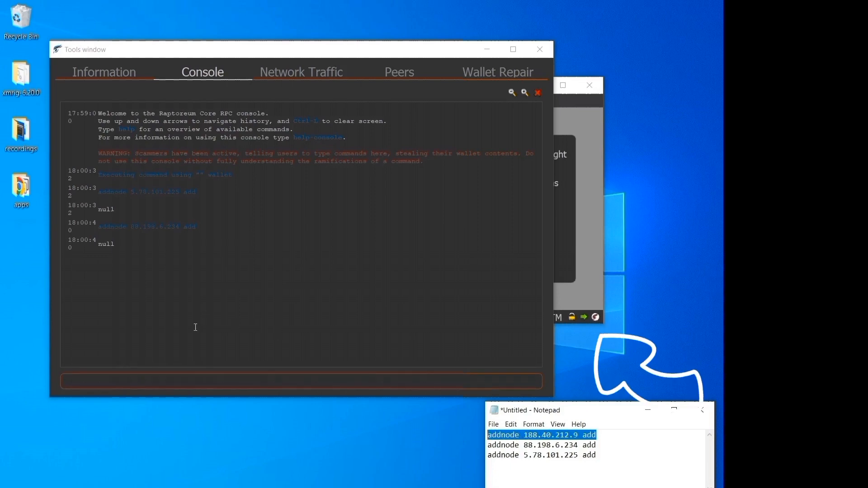
click(178, 381)
key(ctrl+v)
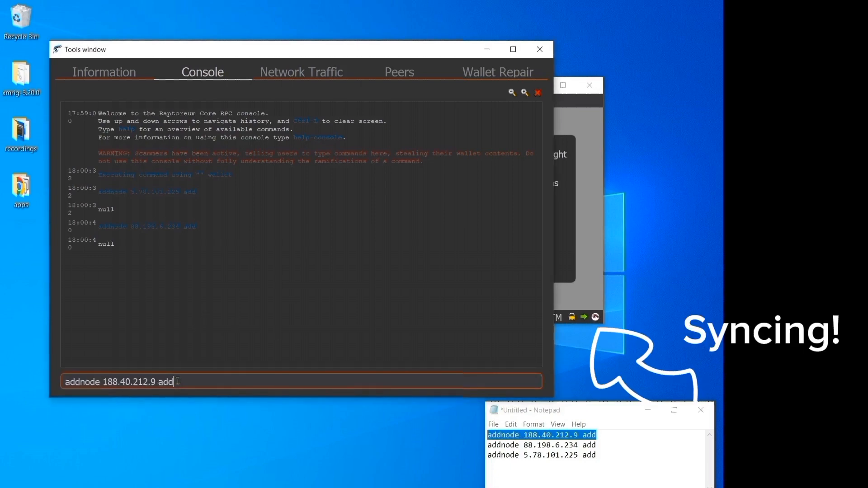
key(Return)
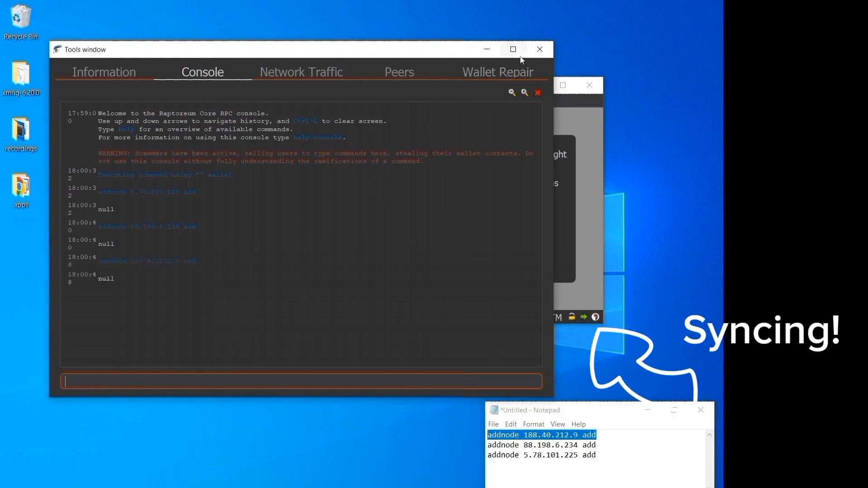
click(540, 52)
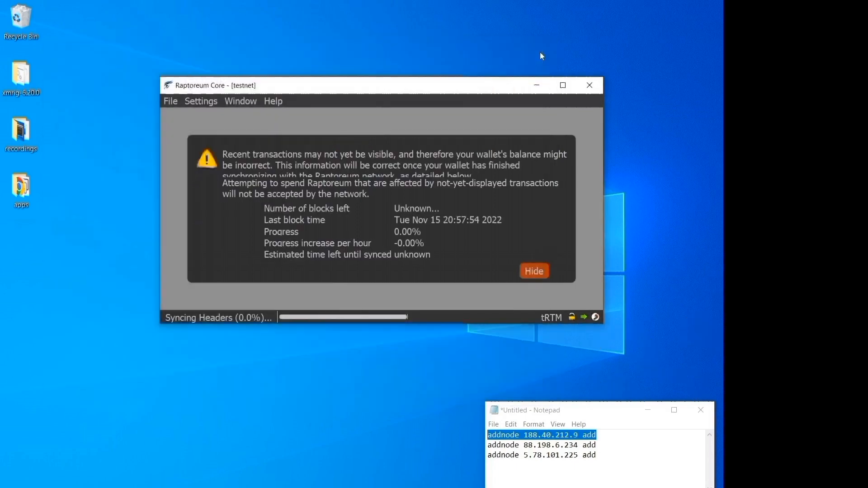
Close Notepad without saving, close Task Manager, and centre the wallet window.
click(700, 410)
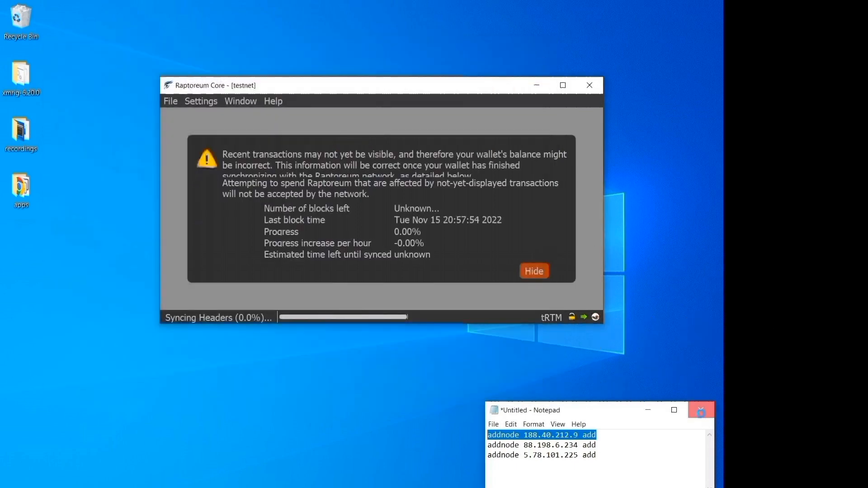
click(381, 268)
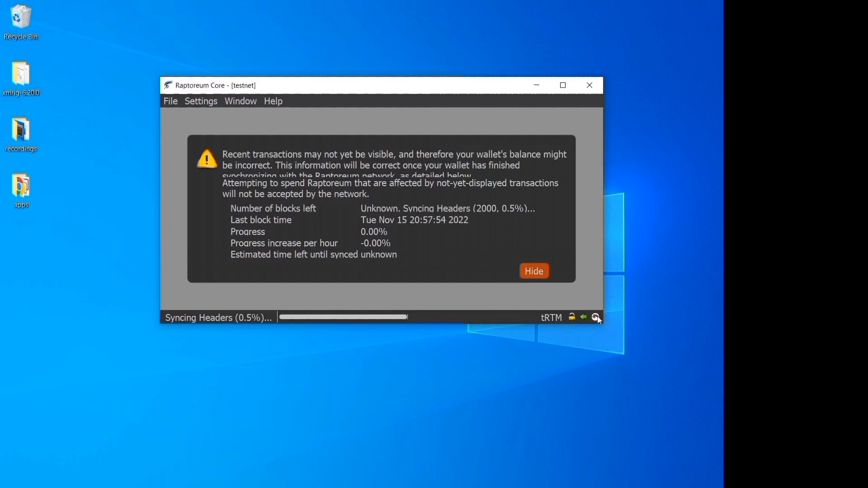
mouse_move(598, 317)
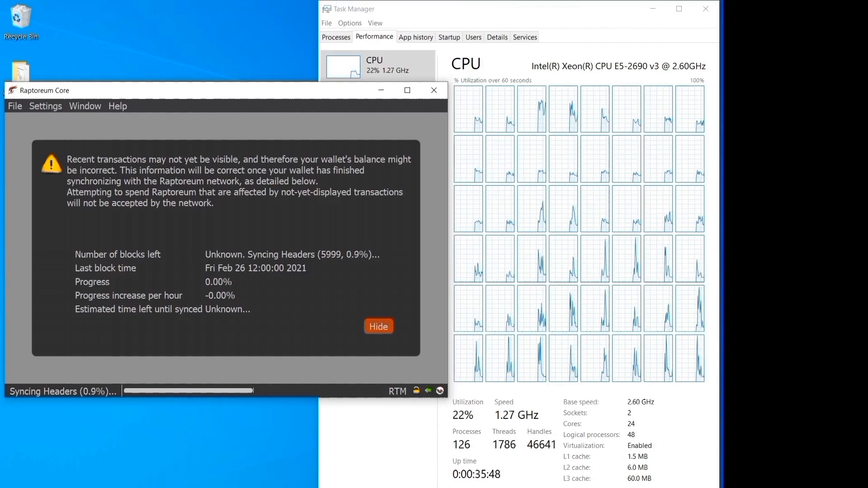
mouse_move(401, 487)
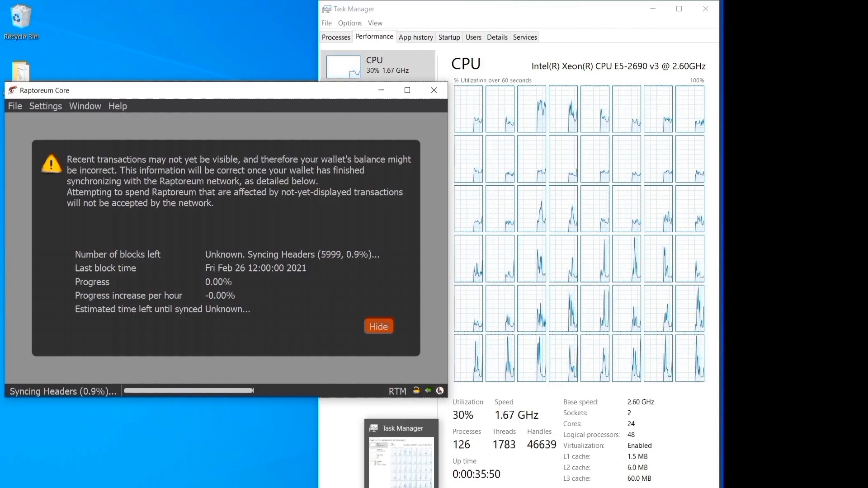
drag(205, 98, 366, 63)
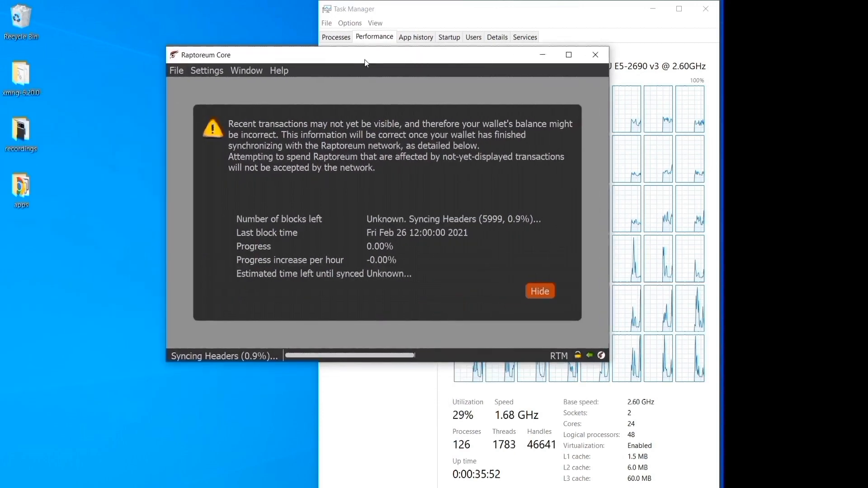
click(706, 9)
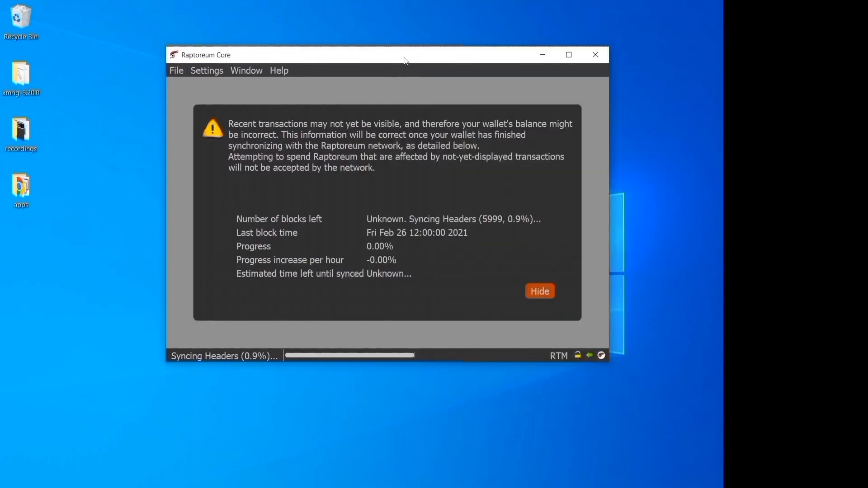
drag(405, 61, 415, 108)
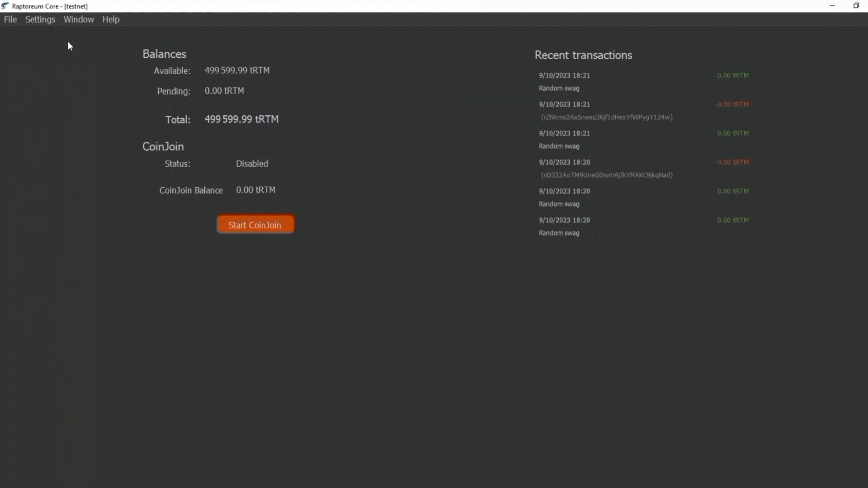
Untick Auto hide toolbar menu in the Options Wallet tab, then cancel the change.
click(47, 20)
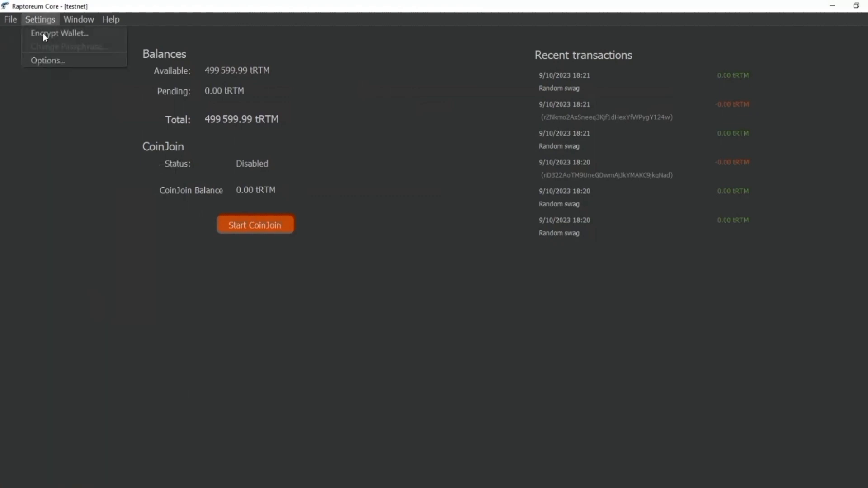
click(46, 61)
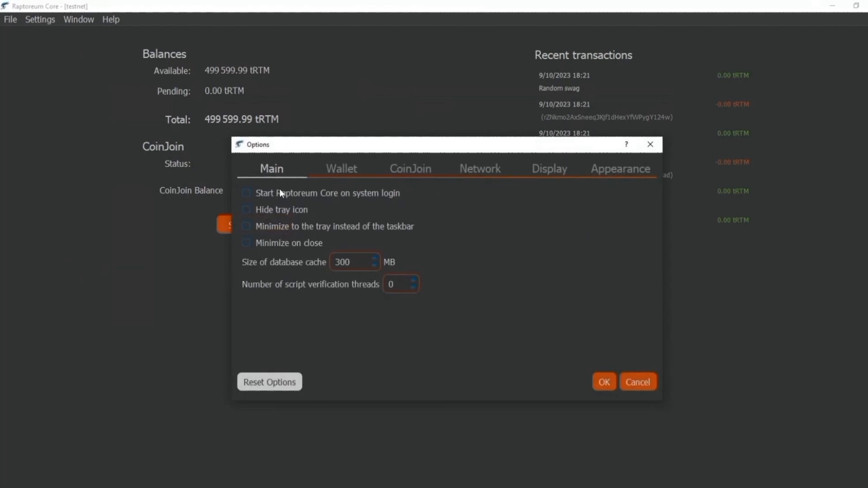
click(345, 174)
click(265, 263)
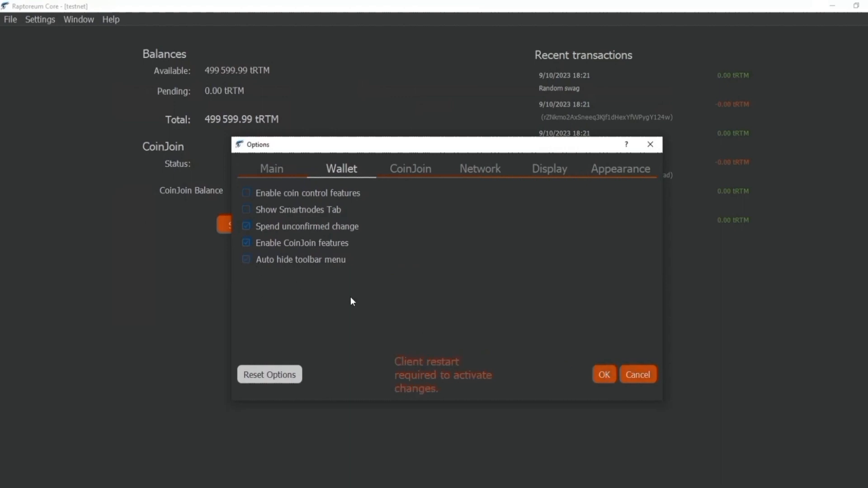
click(655, 377)
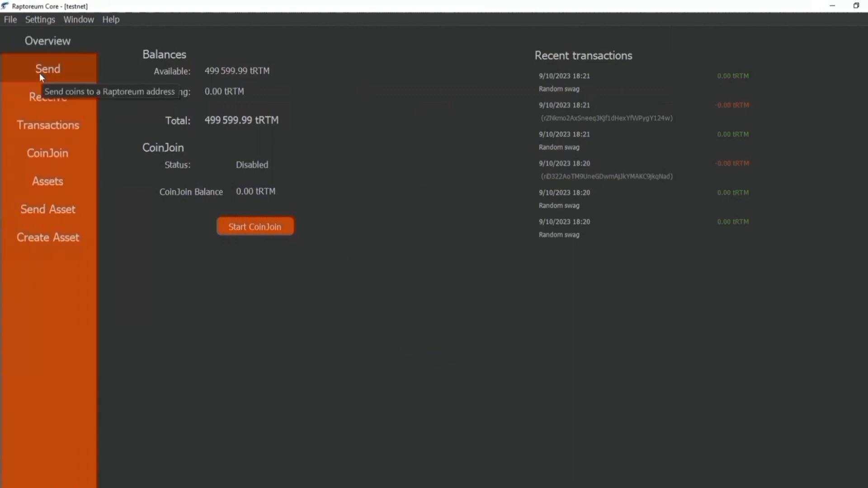
Browse the Send, Receive, Transactions, CoinJoin, Send Asset and Create Asset pages in turn.
click(39, 72)
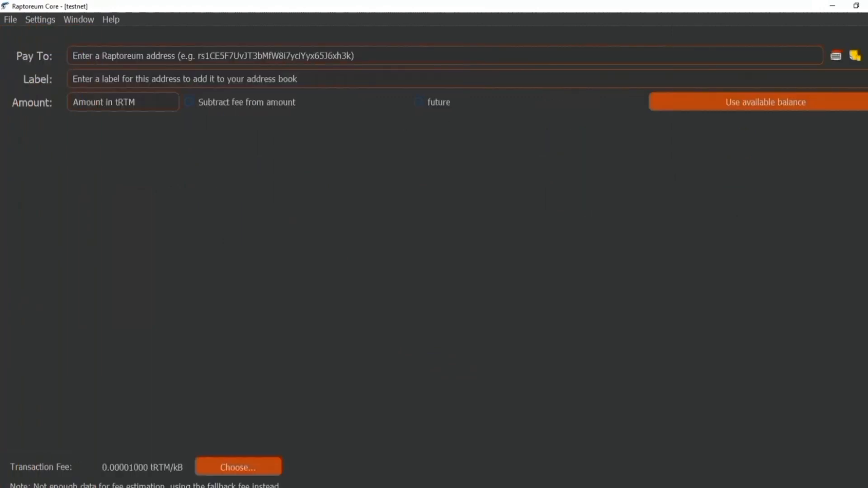
click(63, 103)
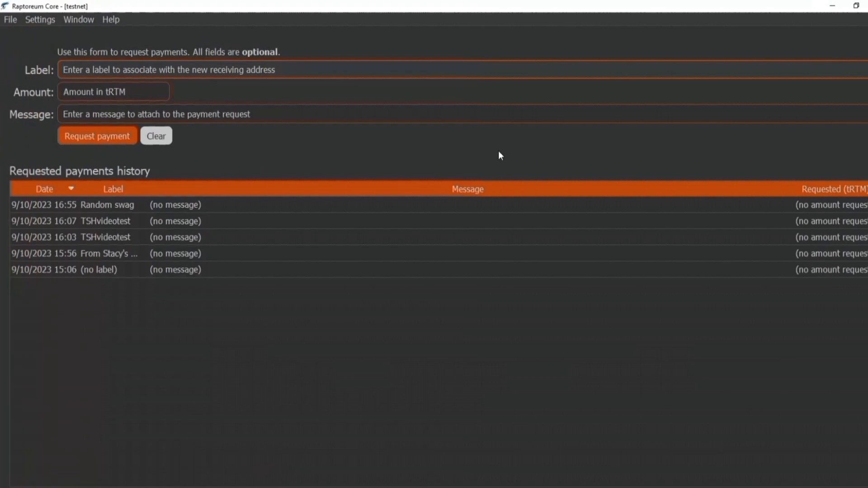
click(47, 126)
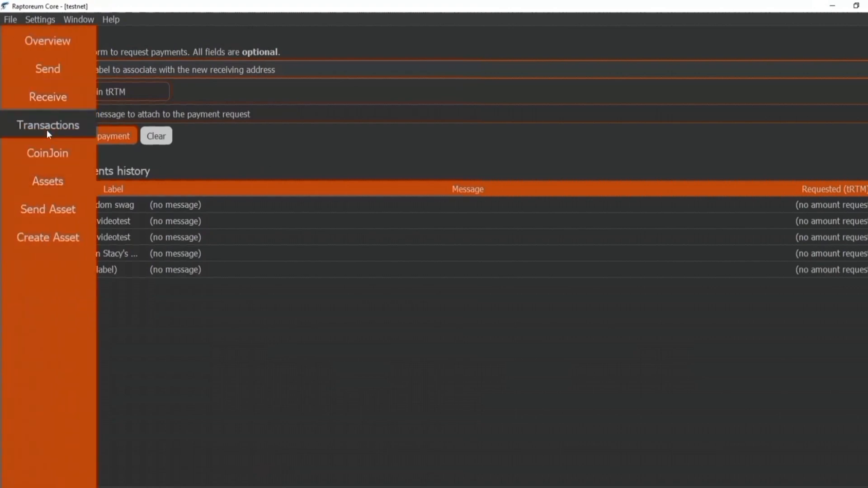
click(63, 153)
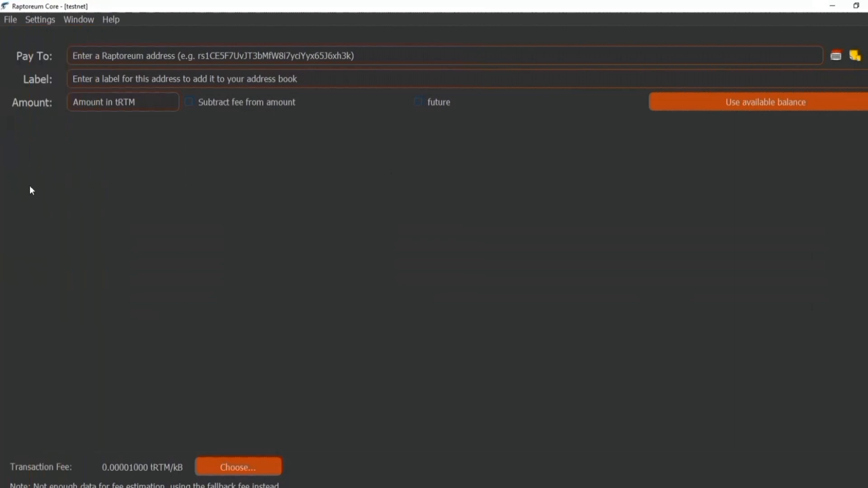
mouse_move(37, 188)
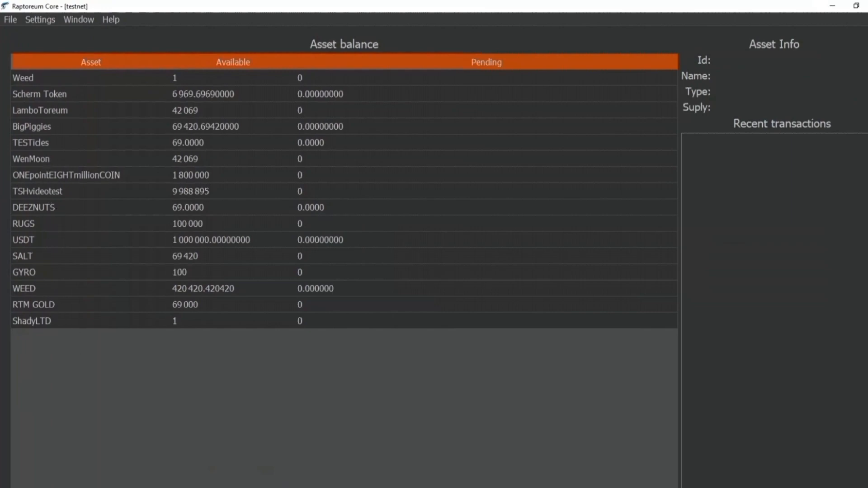
mouse_move(16, 169)
click(32, 215)
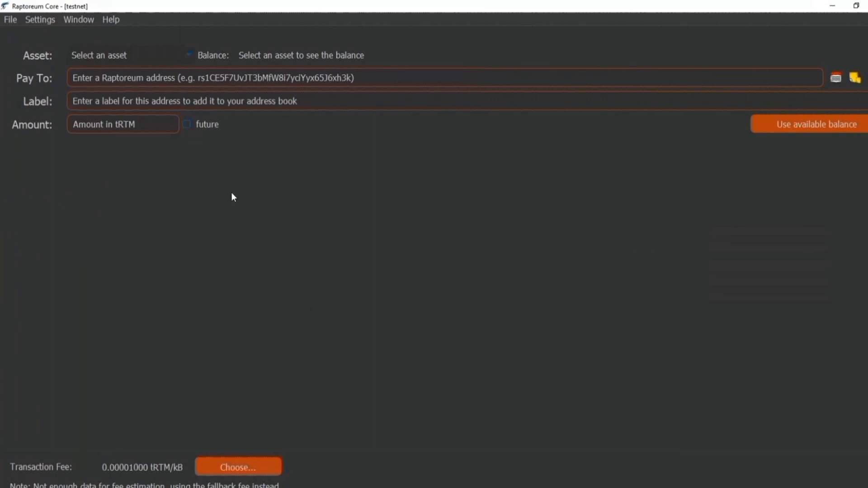
mouse_move(5, 200)
click(38, 240)
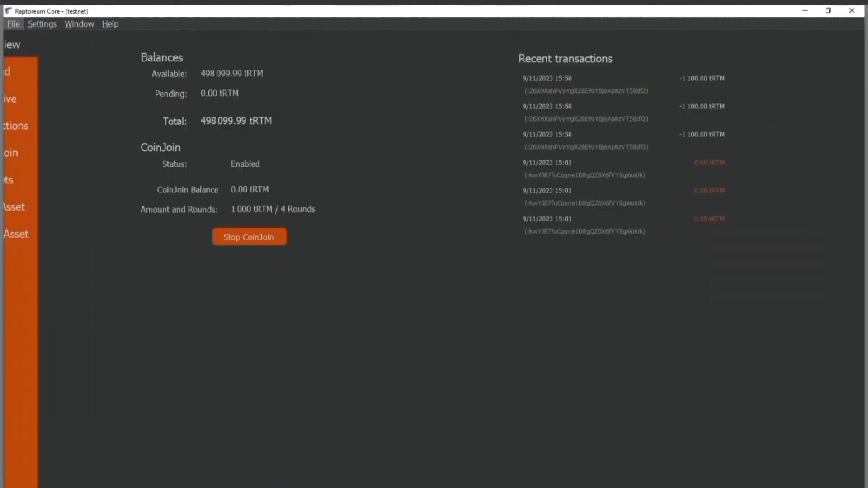
Enable the Smartnodes section in Wallet options, then view and scroll the smartnode list.
click(13, 25)
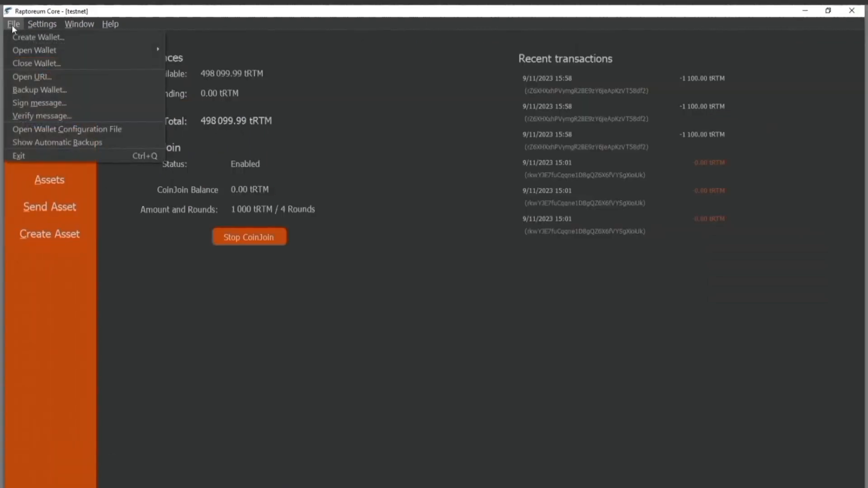
mouse_move(35, 24)
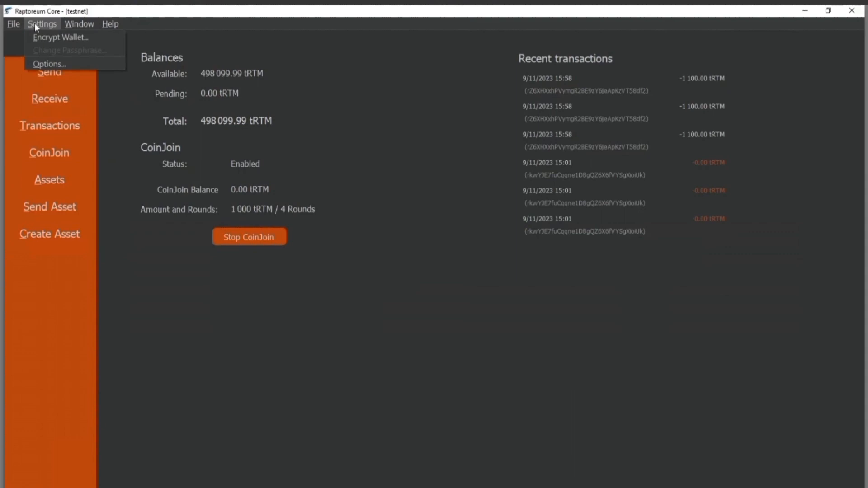
click(45, 68)
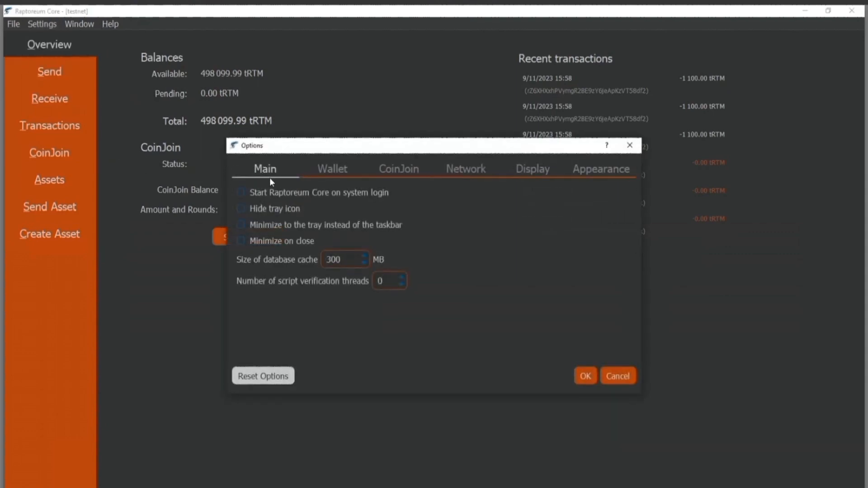
click(322, 174)
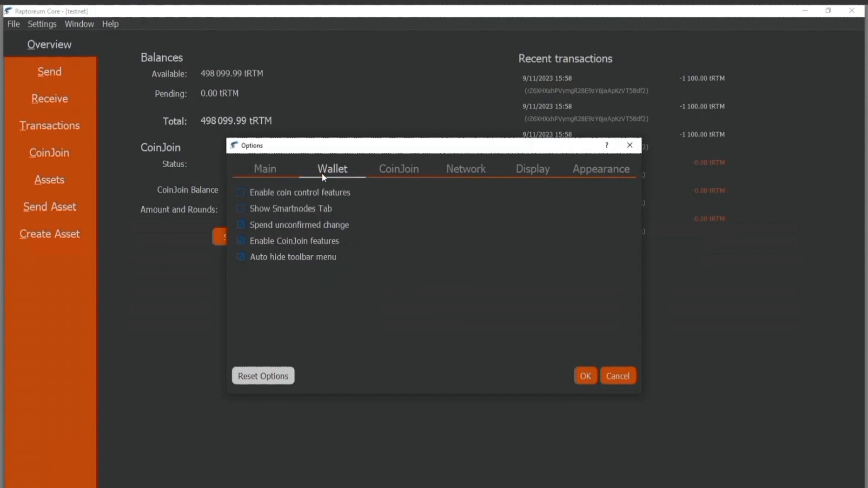
click(298, 209)
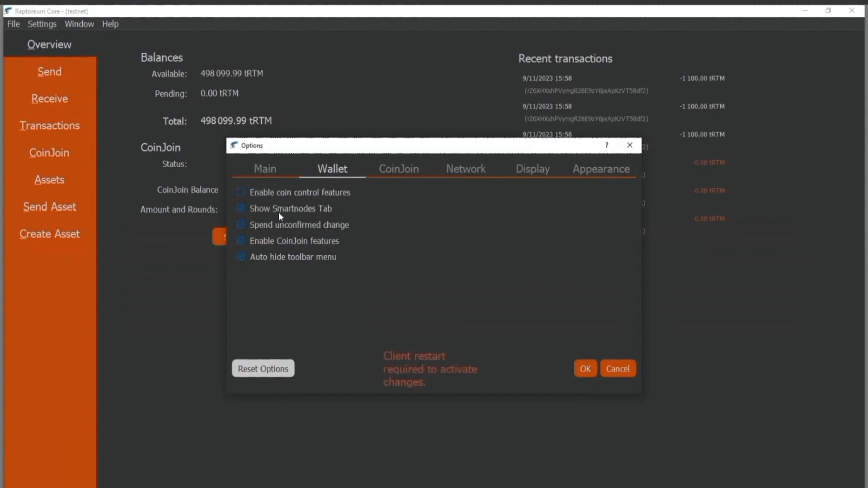
click(578, 371)
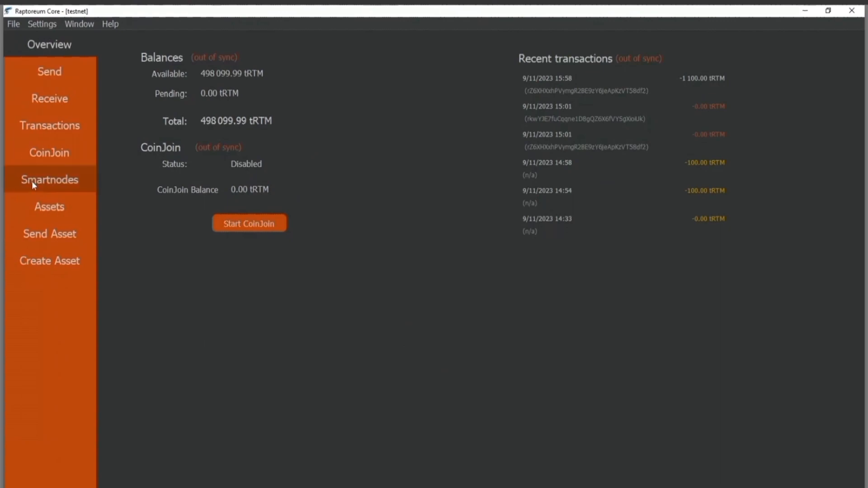
click(33, 181)
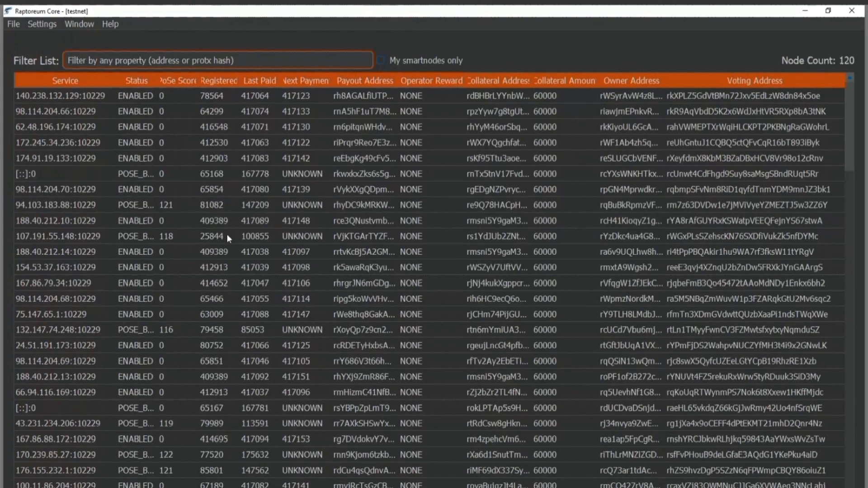
scroll(226, 234, down, 10)
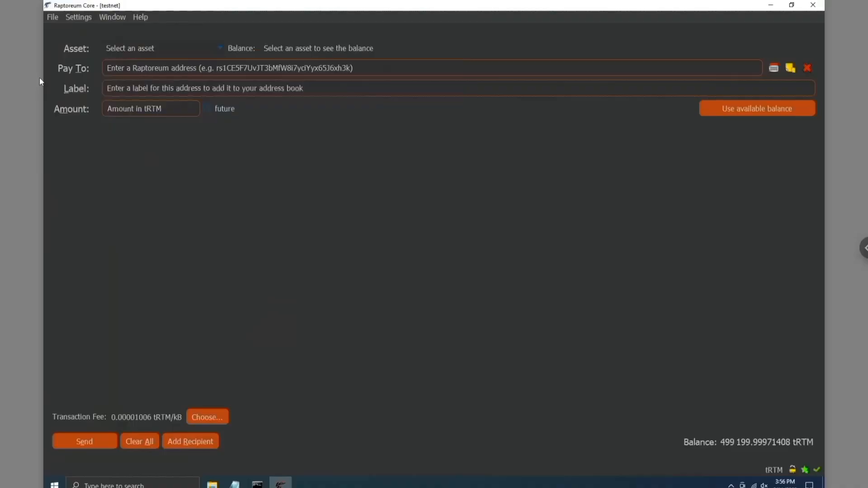
Open the Send page and paste the owner wallet address into Pay To.
click(93, 38)
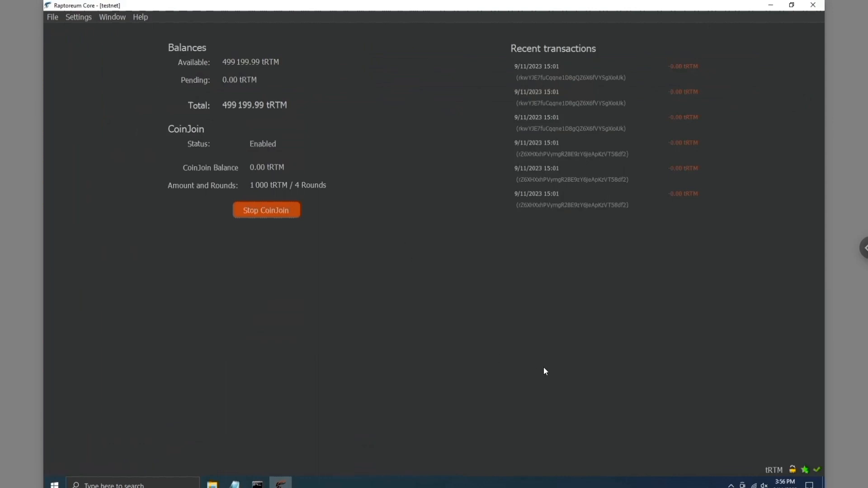
mouse_move(22, 158)
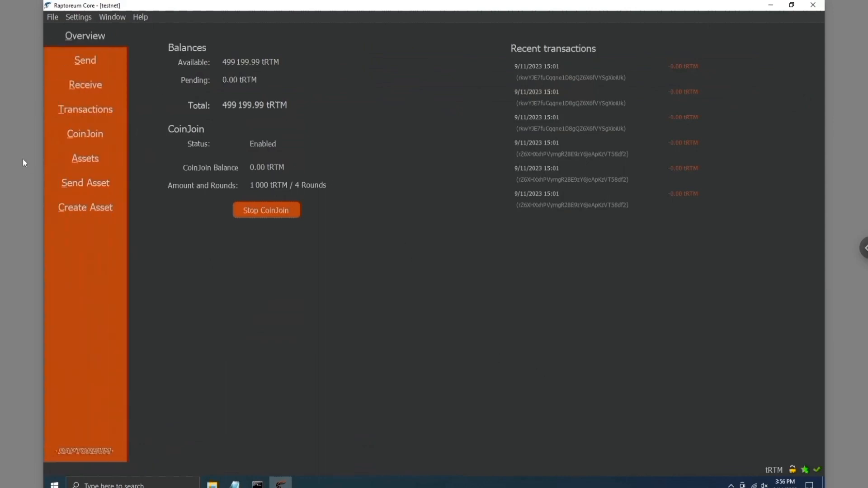
click(85, 62)
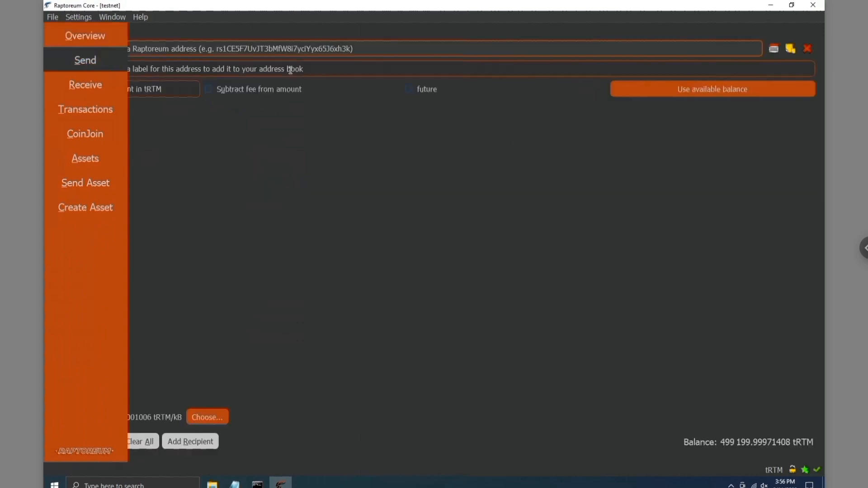
click(275, 48)
text(rZ6XHXxhPVymgR2BE9zY6jeApKzVT58df2)
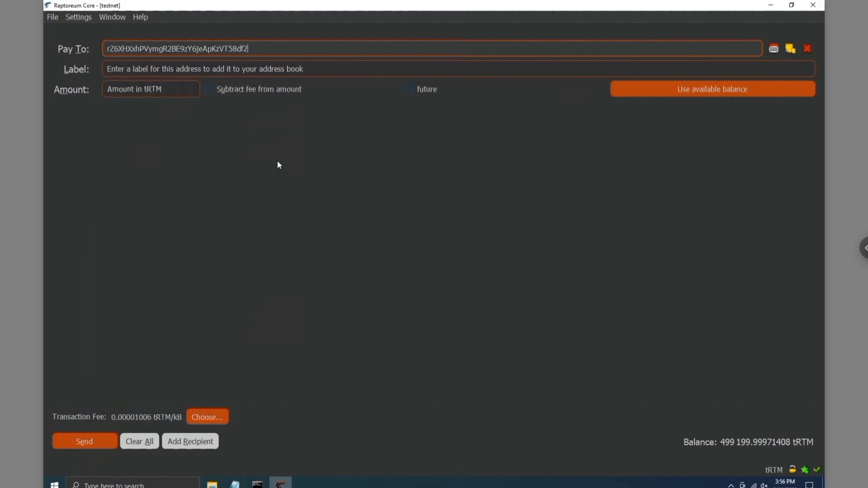
click(142, 92)
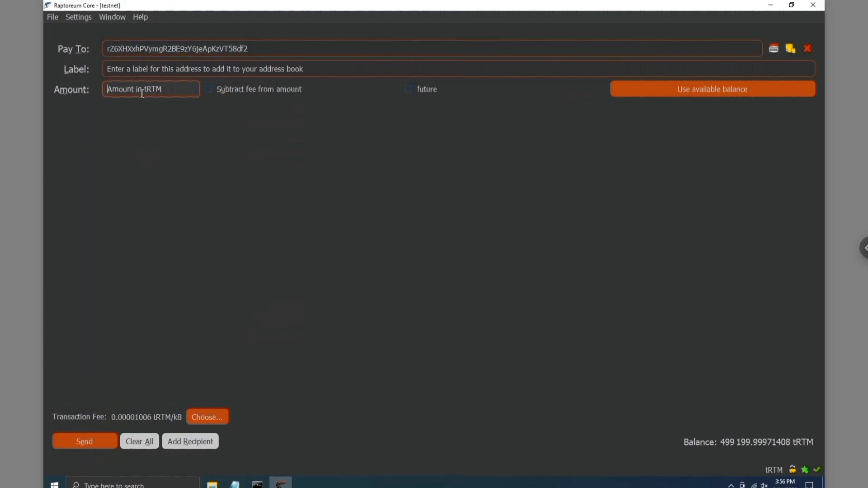
Make it a future payment with maturity 10 and confirm sending 1000 tRTM.
click(411, 89)
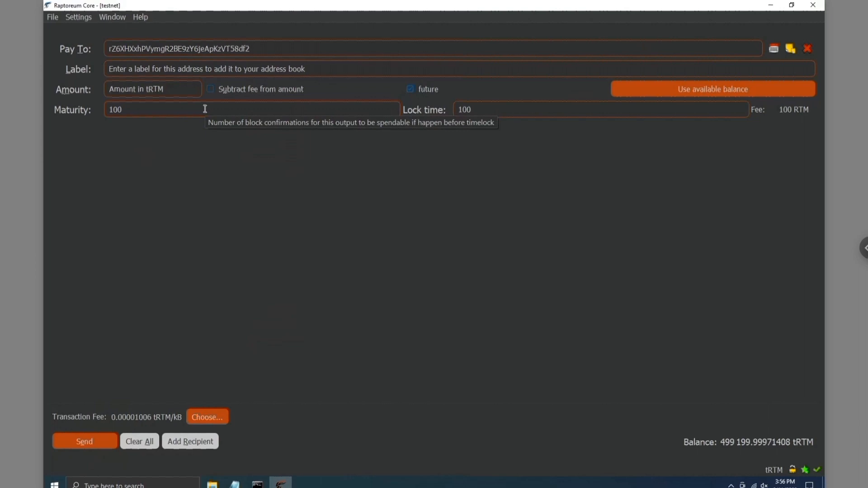
double_click(205, 109)
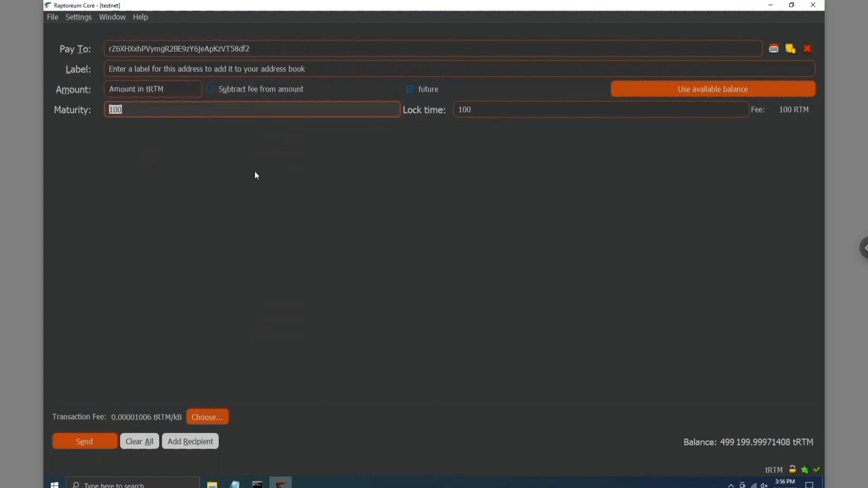
key(BackSpace)
text(10)
click(503, 113)
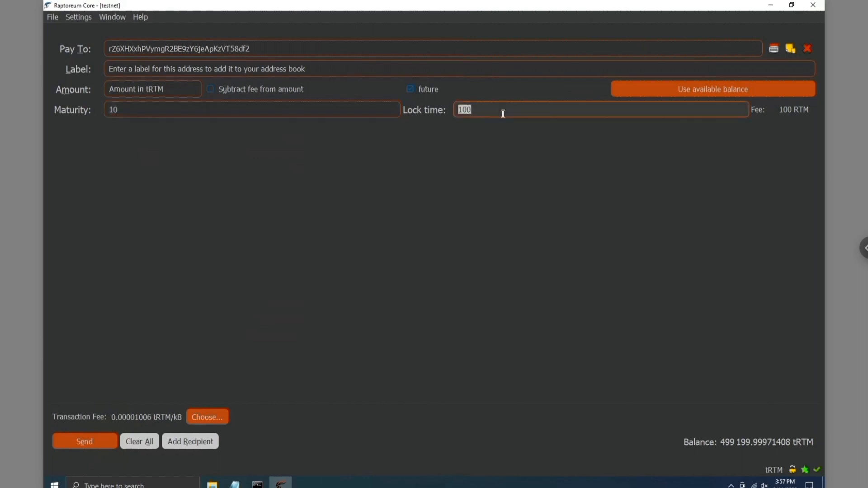
text(10)
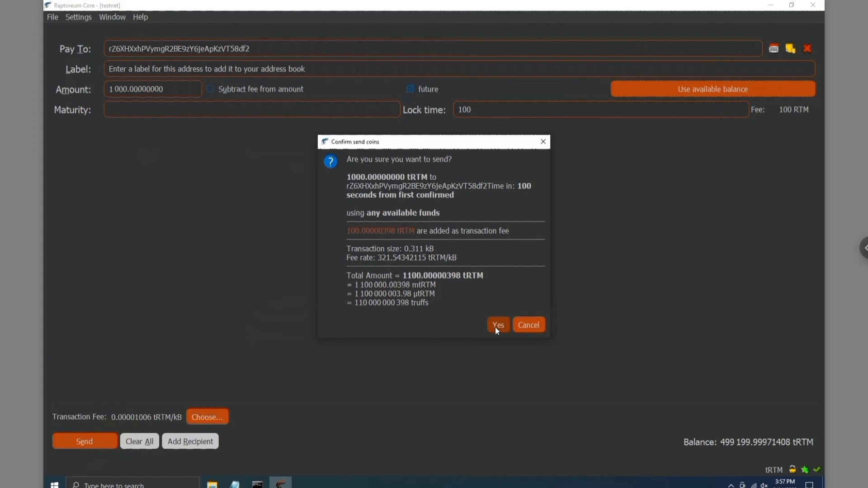
click(496, 329)
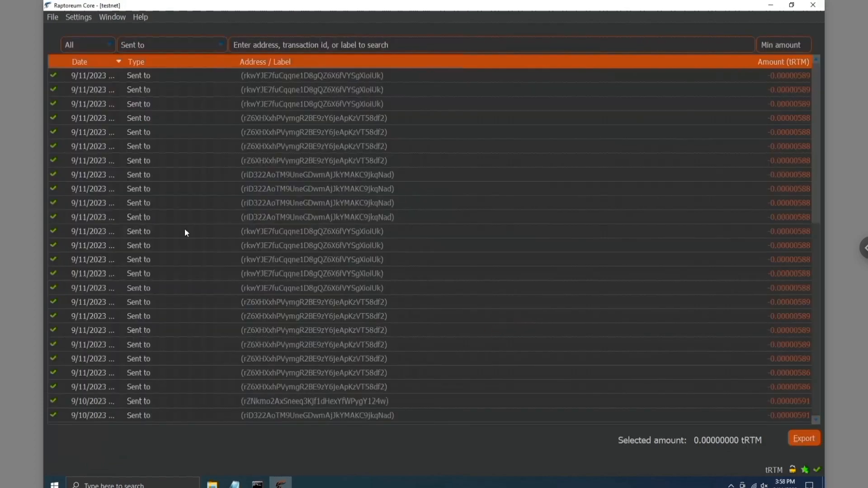
mouse_move(20, 149)
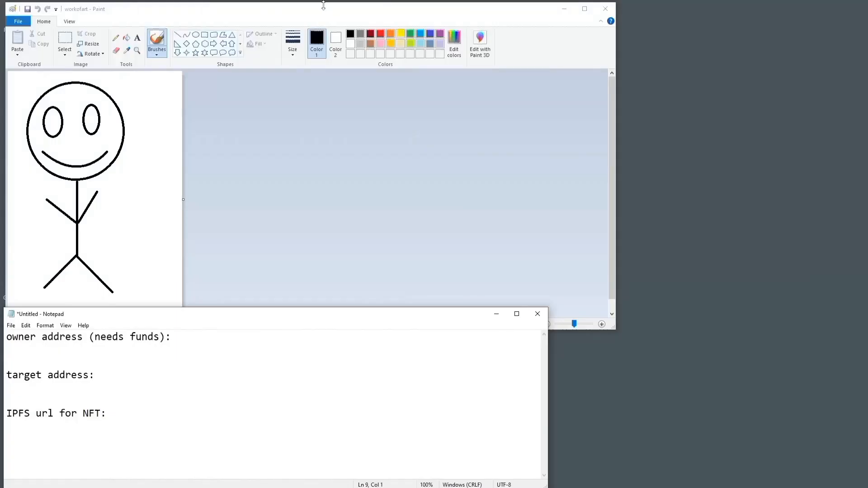
Maximize and restore the Paint stick-figure window, then bring the address notes forward.
double_click(323, 5)
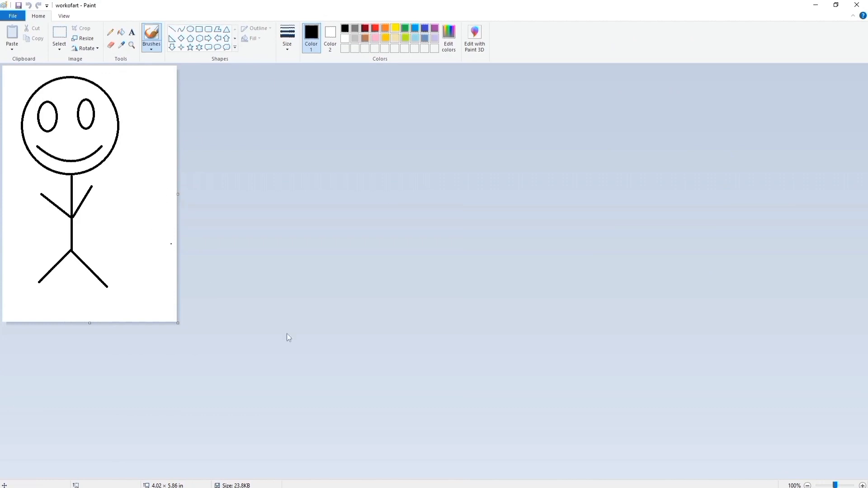
double_click(335, 9)
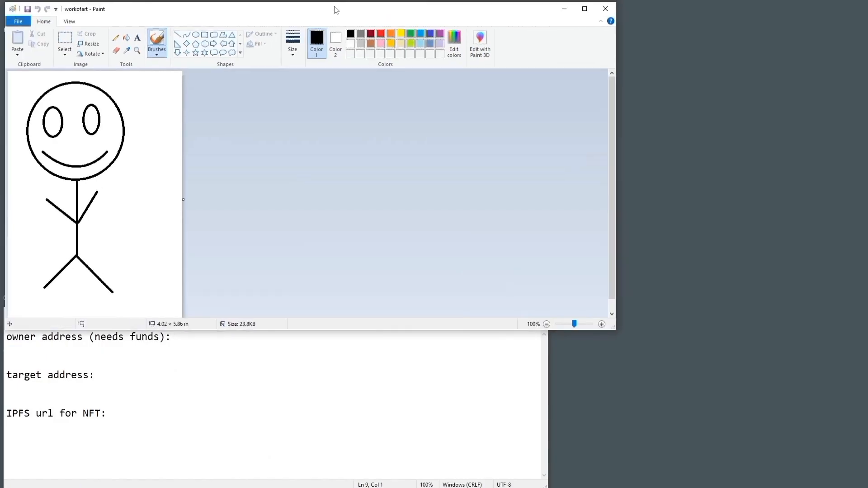
click(316, 395)
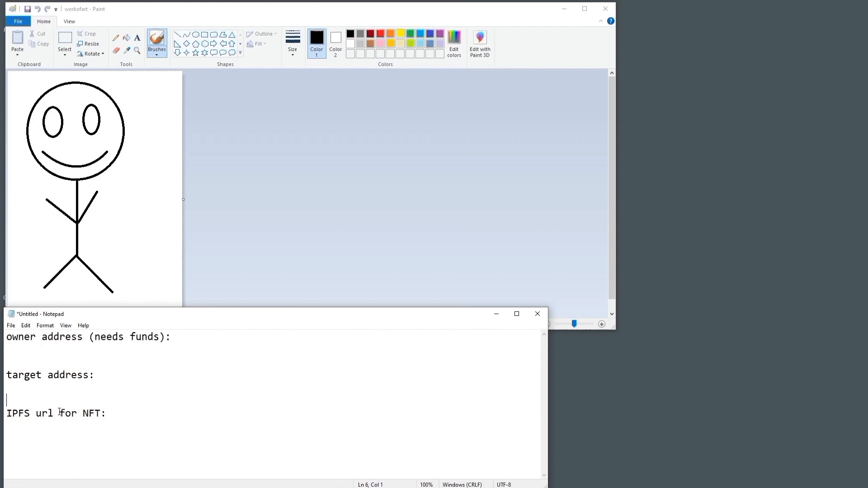
mouse_move(225, 467)
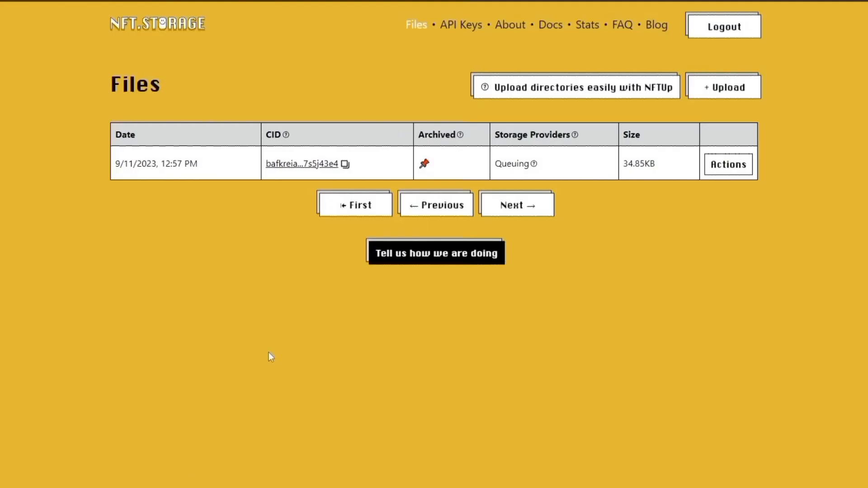
Copy the IPFS URL of the newest 23.78KB upload in NFT.Storage.
scroll(297, 293, down, 2)
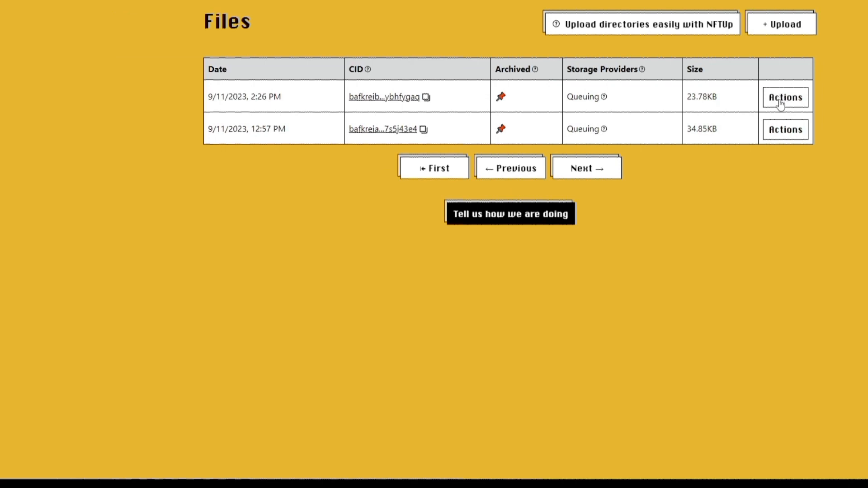
click(780, 104)
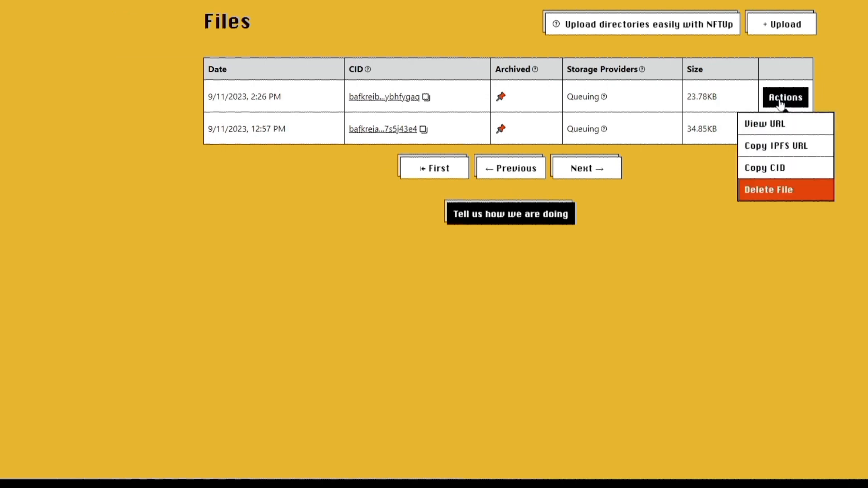
click(781, 153)
Paste it into the notes under 'IPFS url for NFT:', keeping the CID after ipfs://.
scroll(518, 159, up, 1)
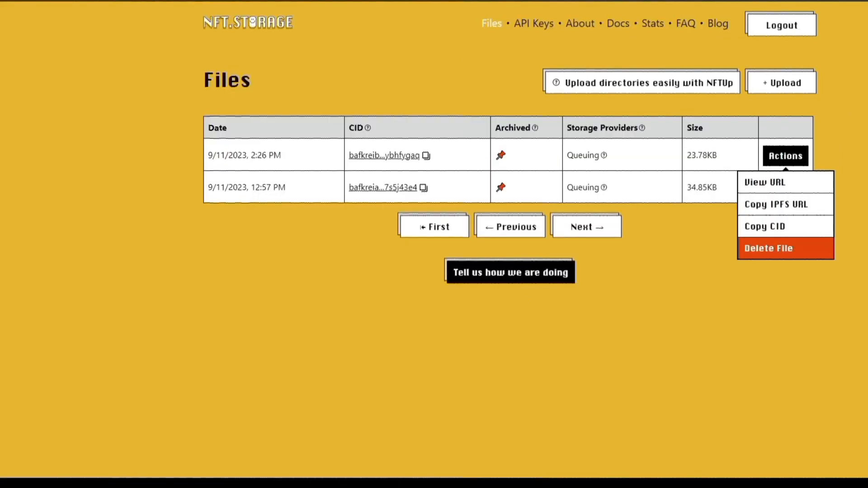
mouse_move(217, 487)
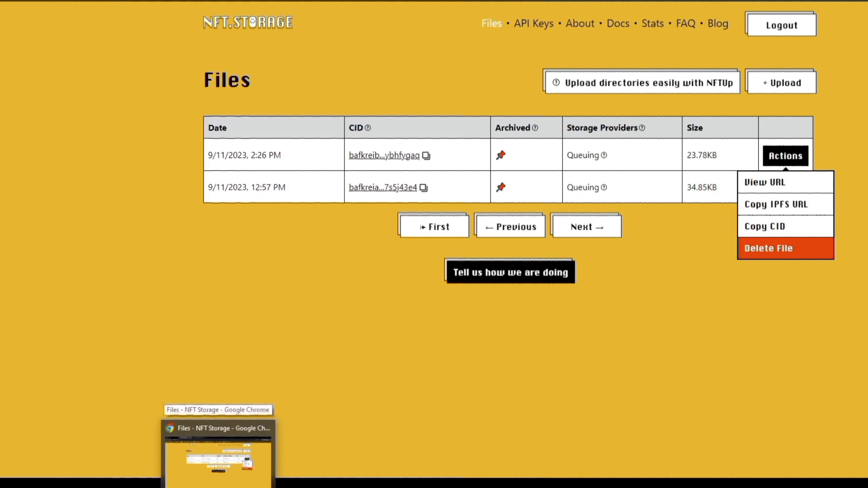
click(235, 487)
click(61, 414)
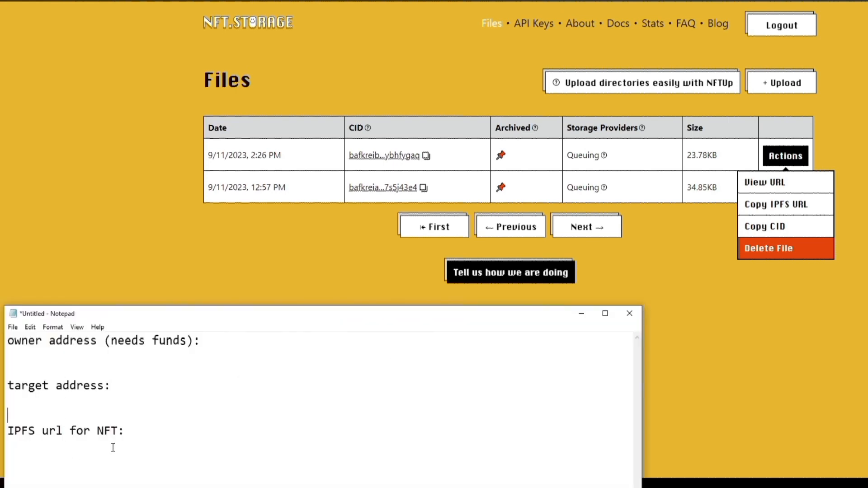
click(152, 444)
text(ipfs://bafkreibat6cj6s3qvoqlhx5ze2wq6gkvwywjjwur3fsn6kijqaybhfygaq)
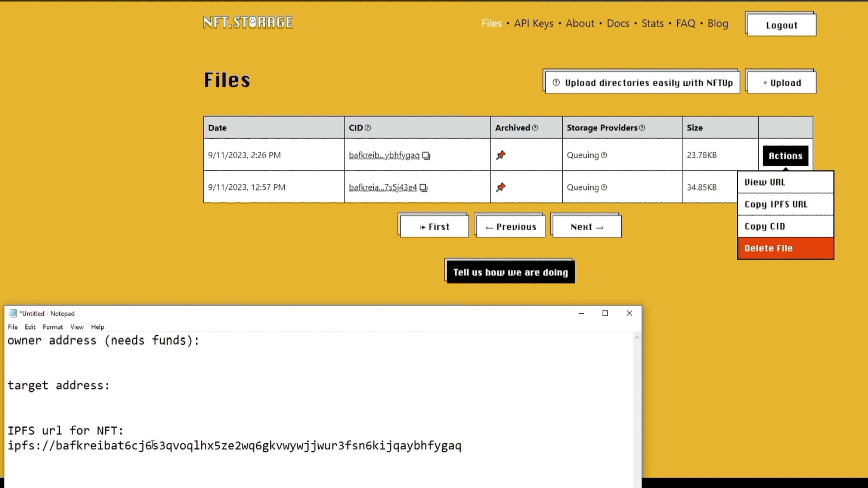
click(56, 446)
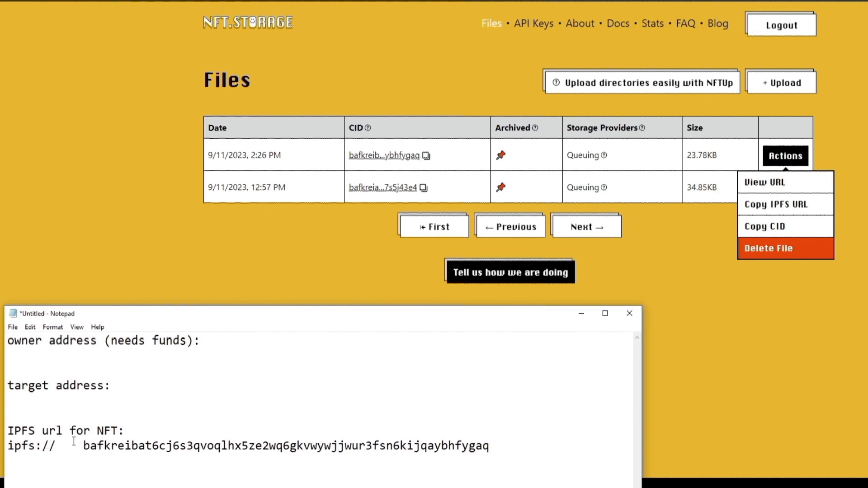
drag(79, 447, 482, 462)
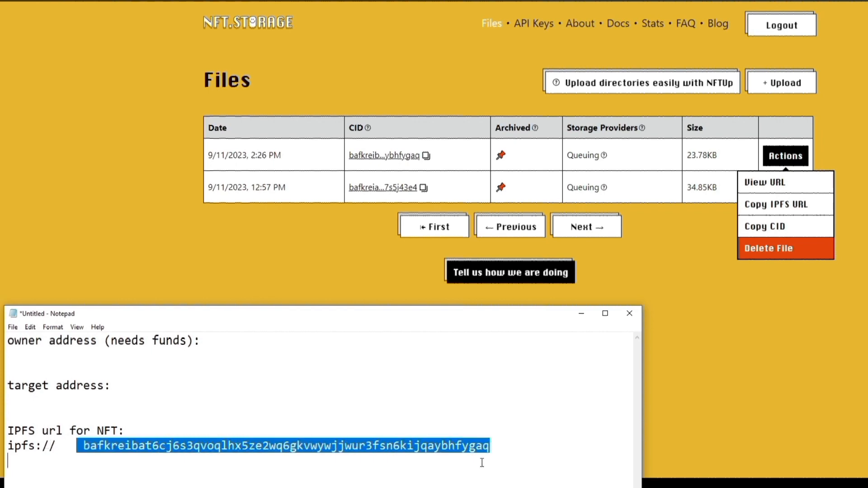
click(512, 440)
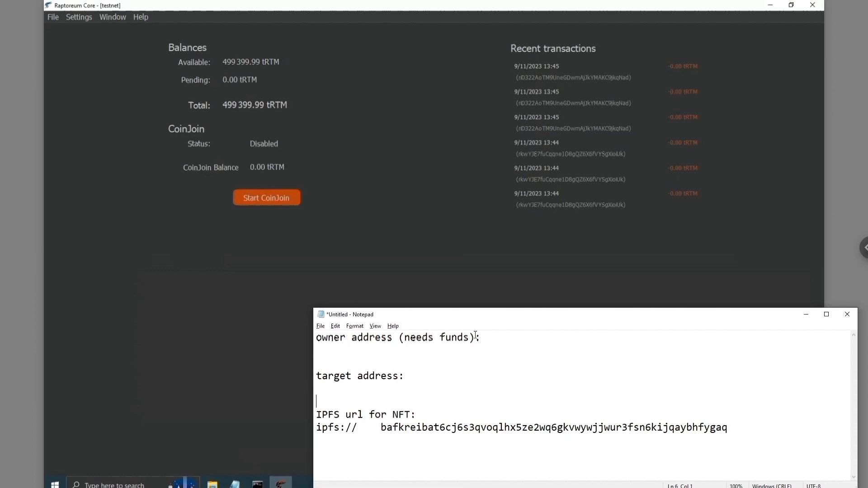
Request a 500 tRTM payment labelled TSHstickmanOWNER on the Receive page.
click(145, 285)
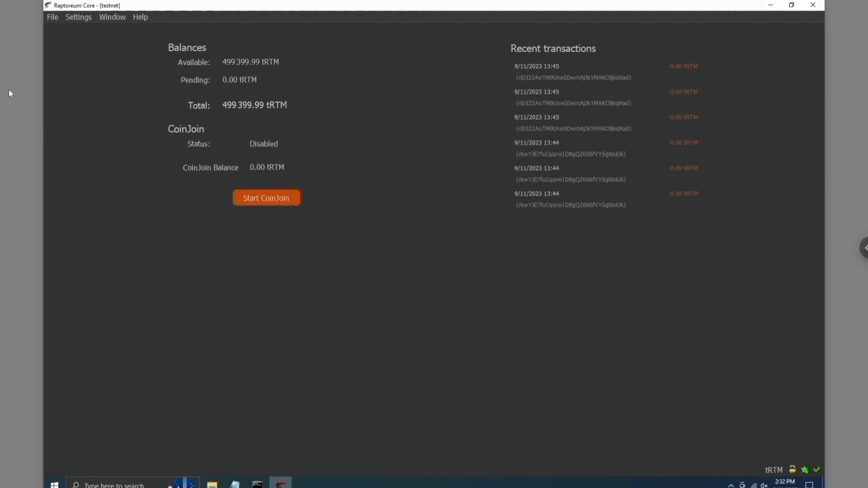
mouse_move(58, 75)
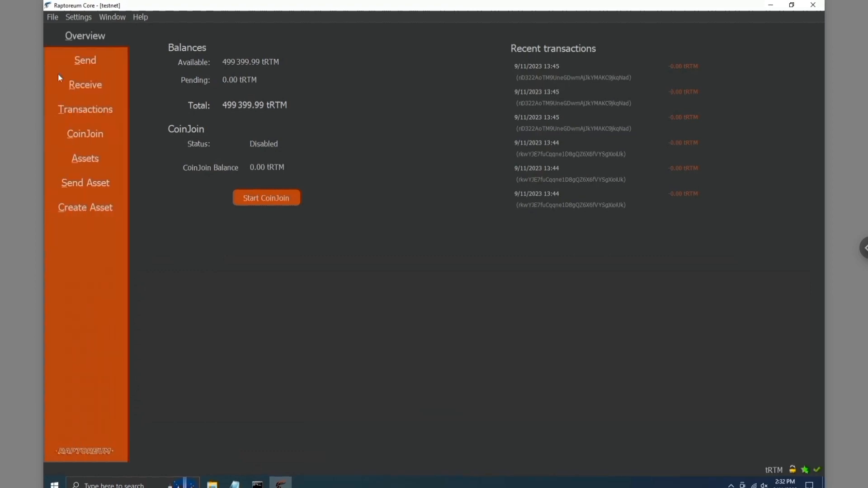
click(87, 93)
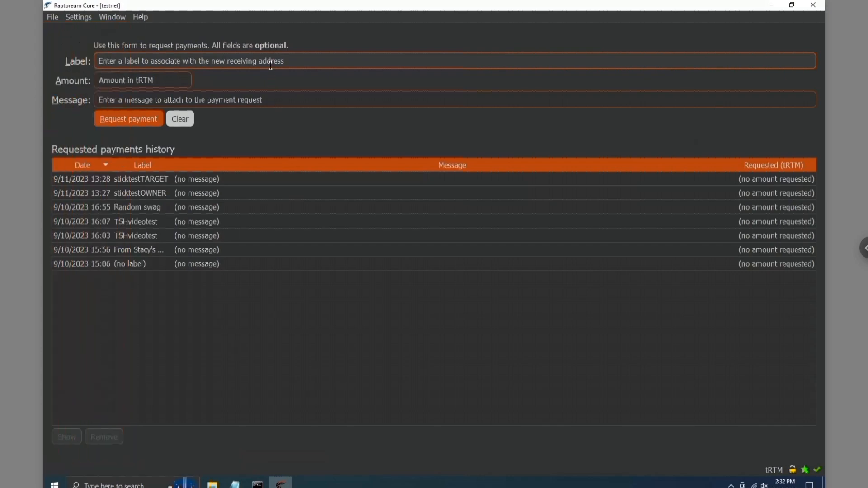
text(TSHstickma)
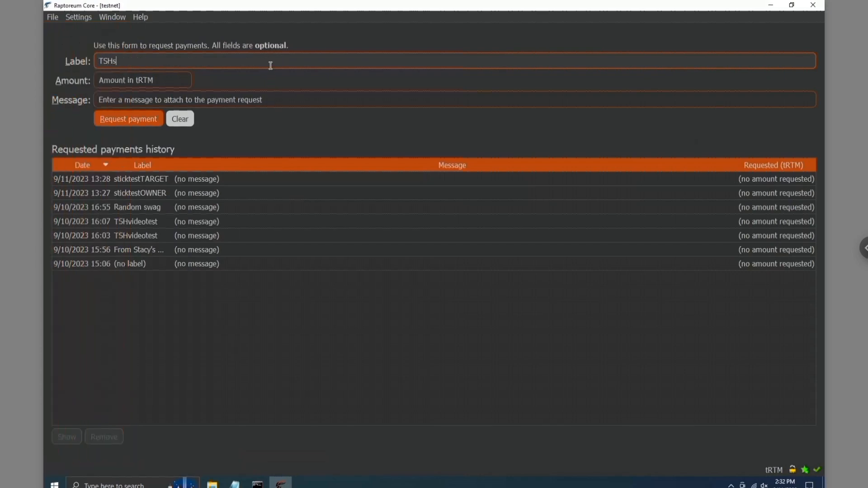
text(n)
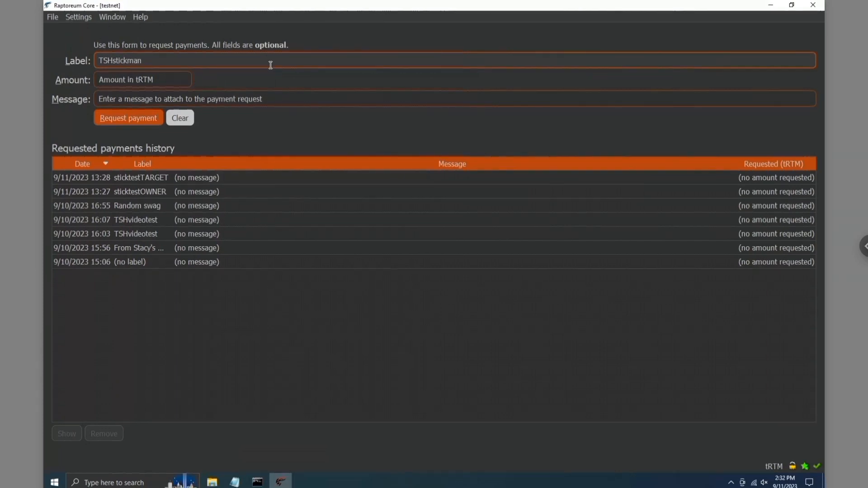
text(OWNER)
click(153, 85)
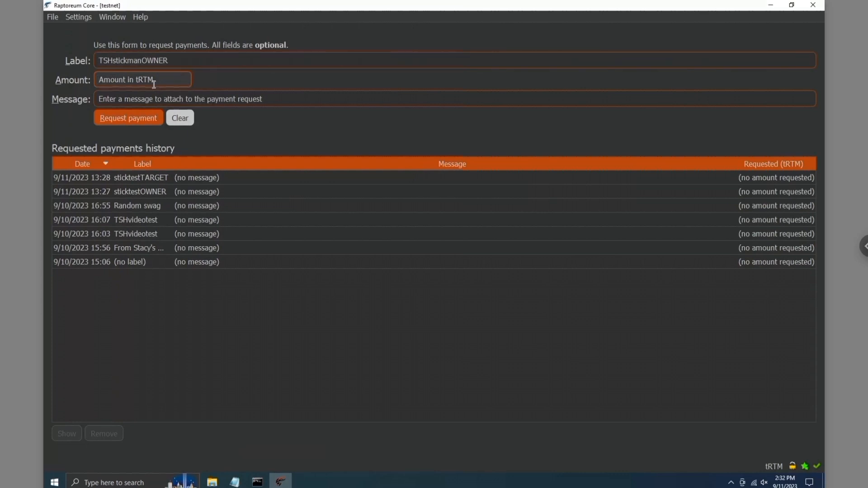
text(500)
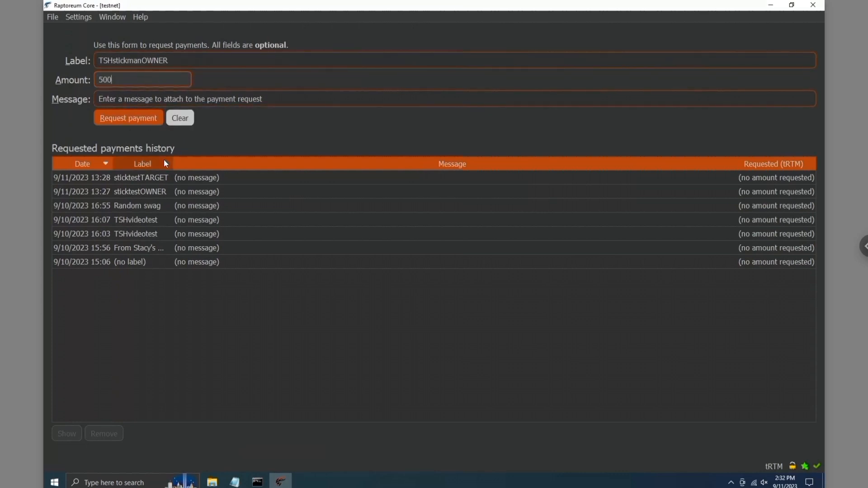
click(109, 120)
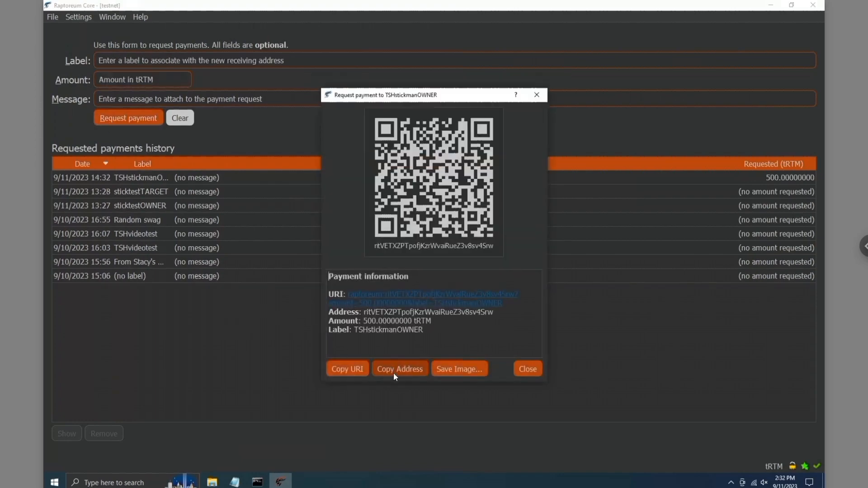
Enter the owner address as payee with an amount of 500 tRTM.
click(528, 369)
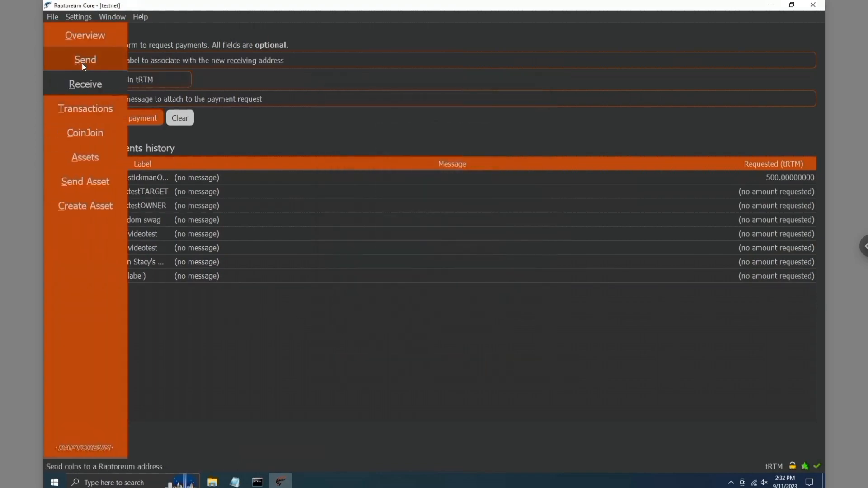
click(83, 63)
text(ritVETXZPTpofjKzrWvaiRueZ3v8sv4Srw)
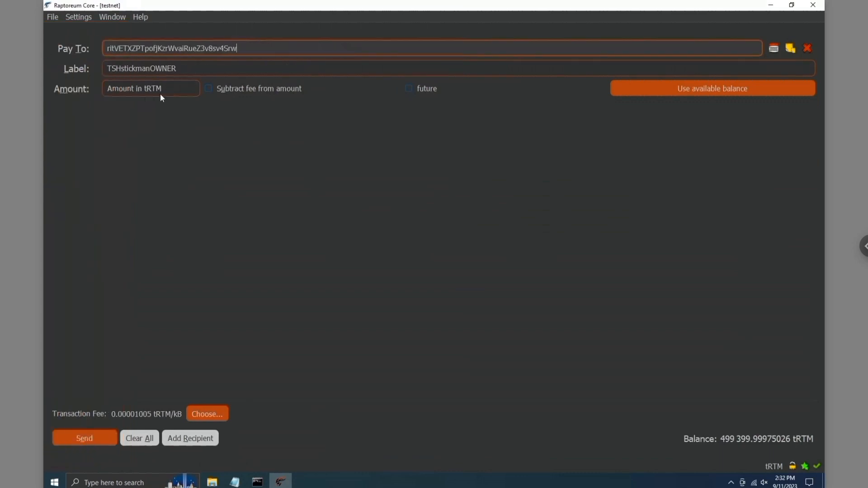
click(160, 93)
text(500)
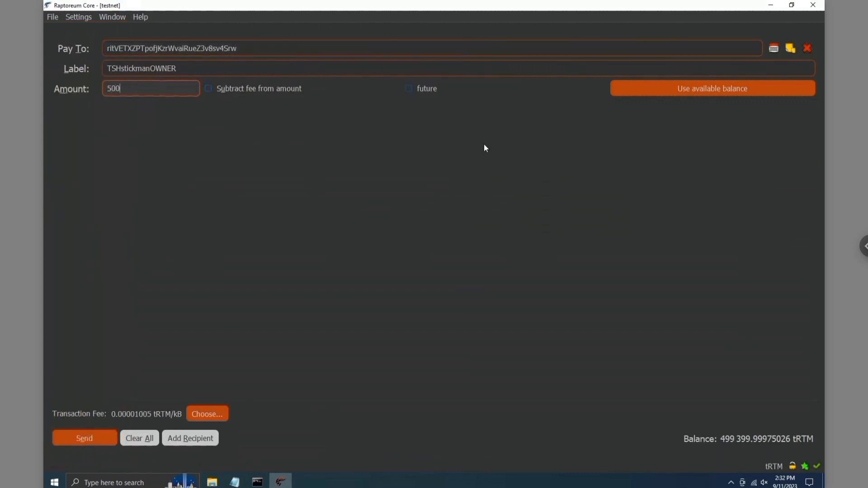
Record the new TSHstickmanTARGET address in the notes under target address.
click(395, 377)
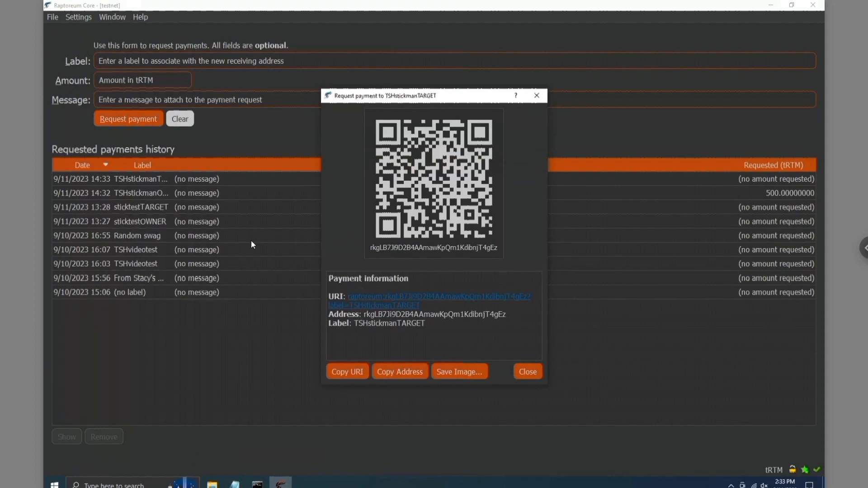
key(alt+Tab)
click(370, 386)
key(ctrl+v)
click(361, 348)
key(alt+Tab)
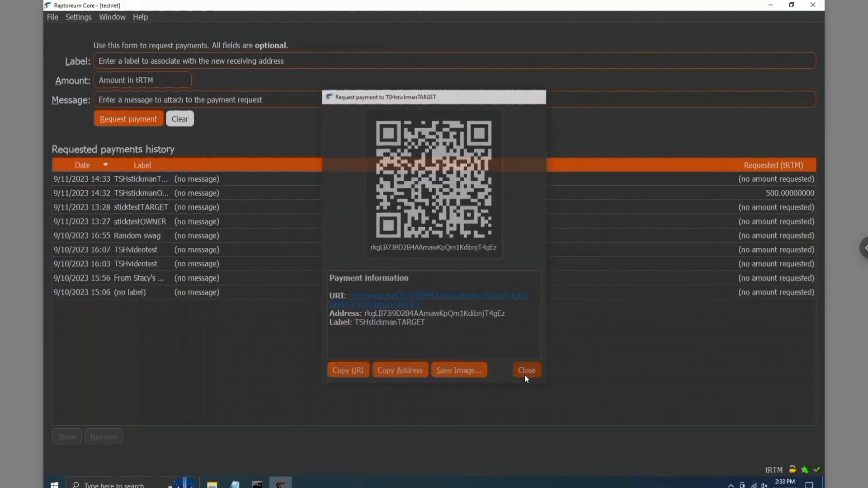
Check a recent transaction's details in the transaction history.
click(579, 372)
click(91, 110)
double_click(285, 77)
click(568, 176)
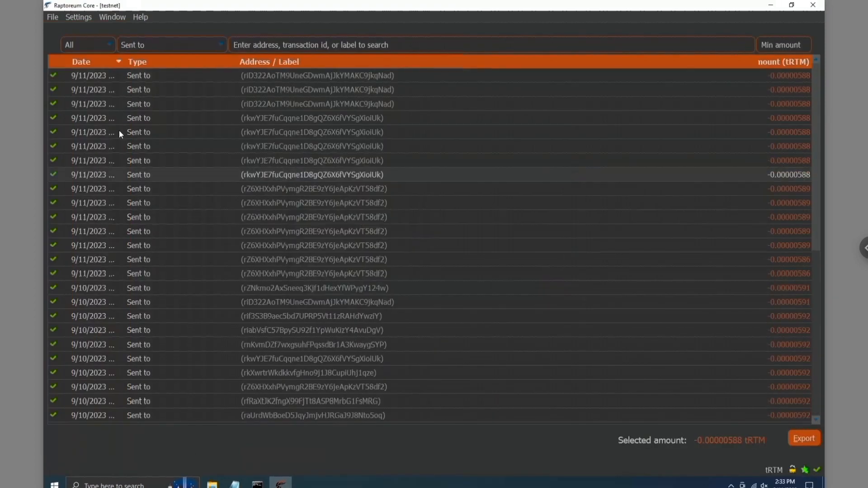
Copy the TSHstickmanOWNER request's address into the notes as the owner address.
key(alt+Tab)
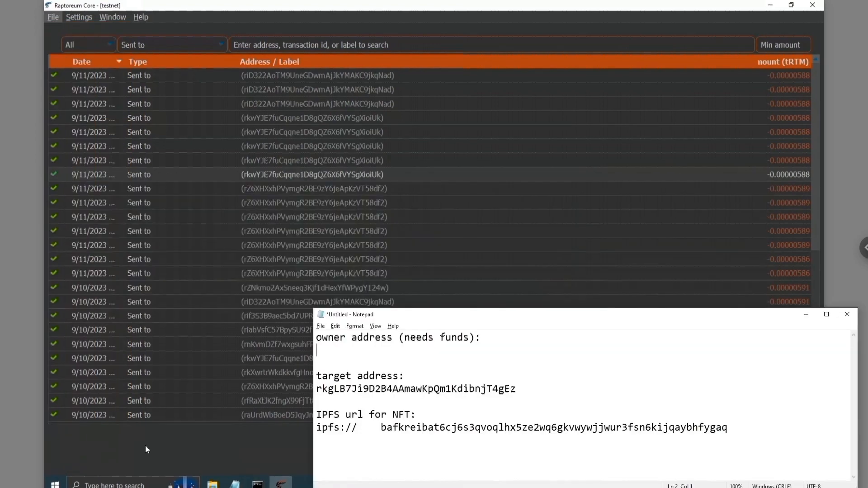
click(145, 445)
click(92, 86)
double_click(145, 192)
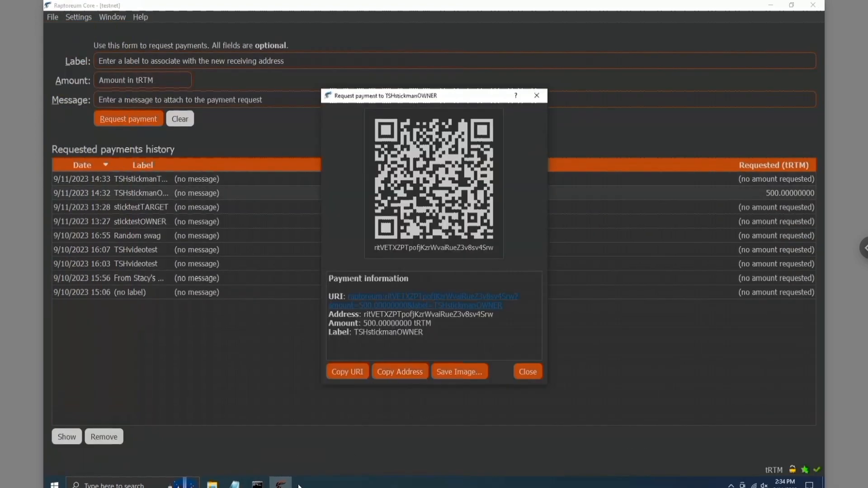
click(413, 371)
key(Escape)
key(alt+Tab)
key(ctrl+v)
Review the TSHstickmanTARGET payment request, then open the Create Asset form.
double_click(140, 179)
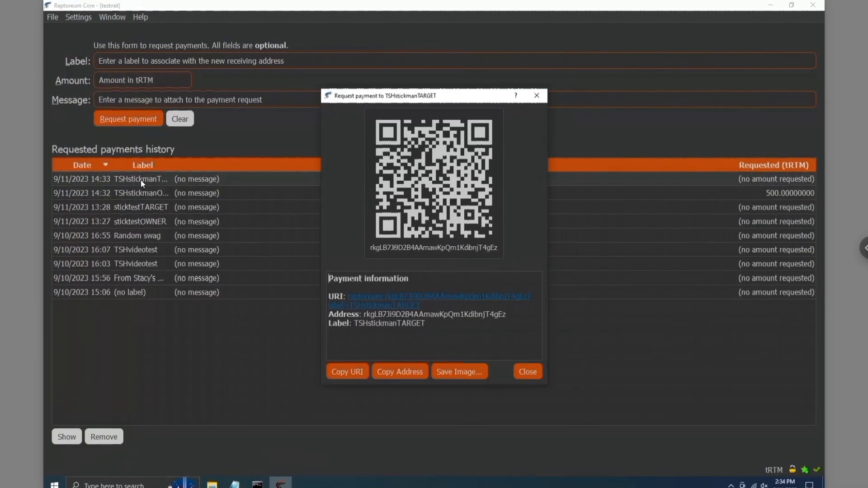
key(alt+Tab)
click(221, 379)
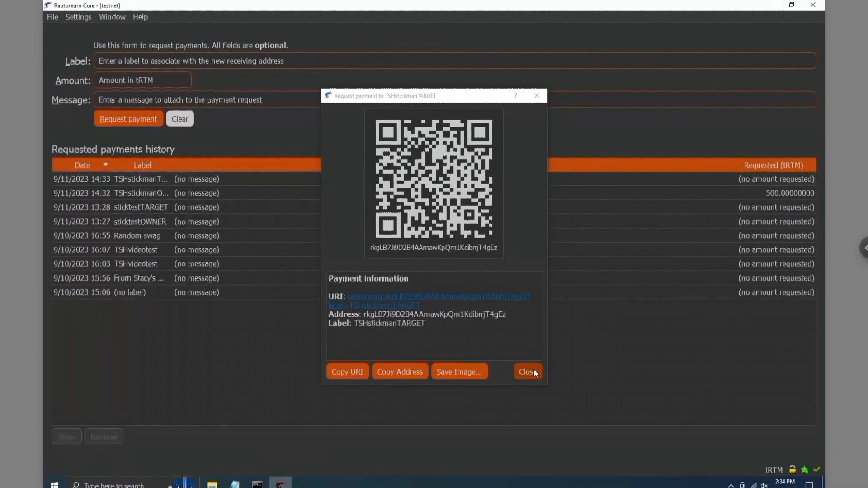
click(525, 368)
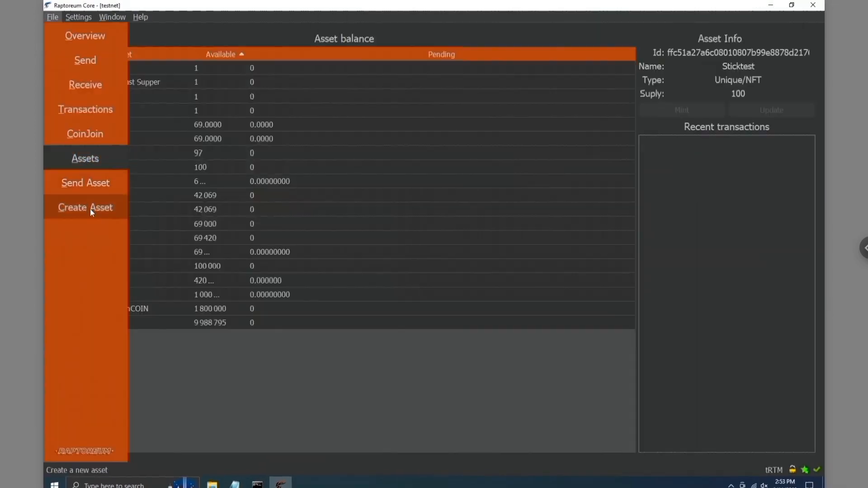
click(91, 208)
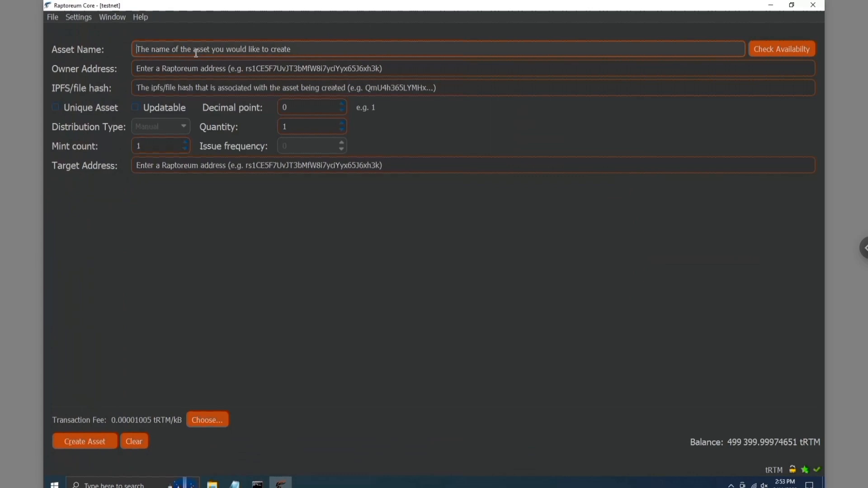
Name the asset TSHstickman and paste the owner address from the notes.
text(TSHstickman)
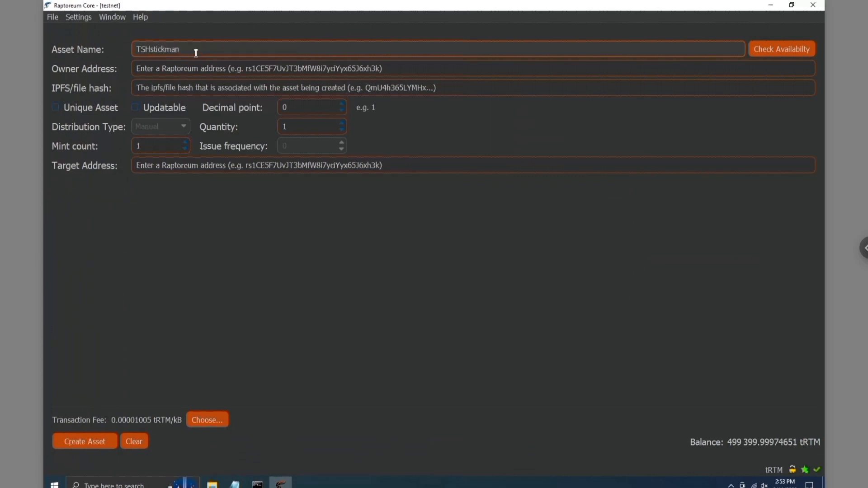
key(alt+Tab)
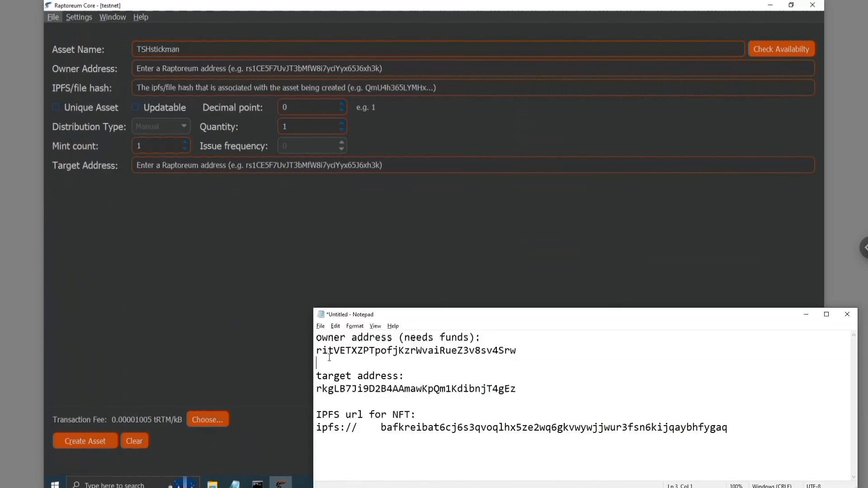
double_click(333, 351)
click(190, 69)
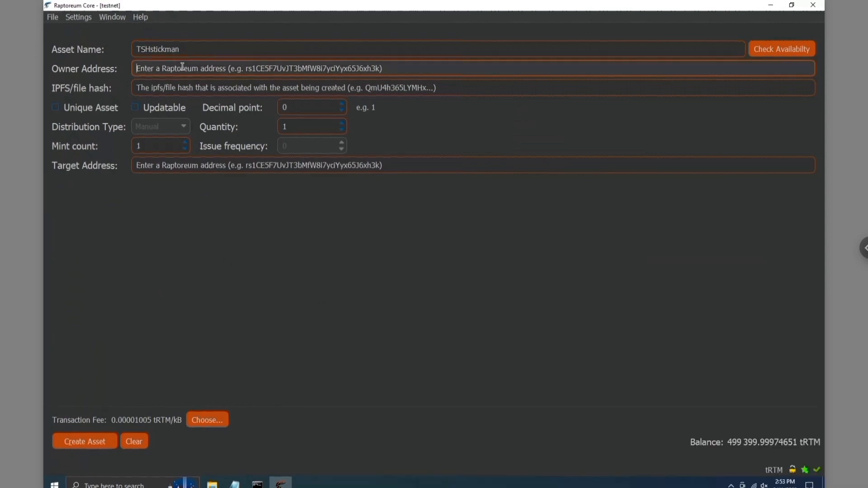
key(ctrl+v)
Copy the IPFS hash from the notes into the asset form's IPFS field.
click(185, 91)
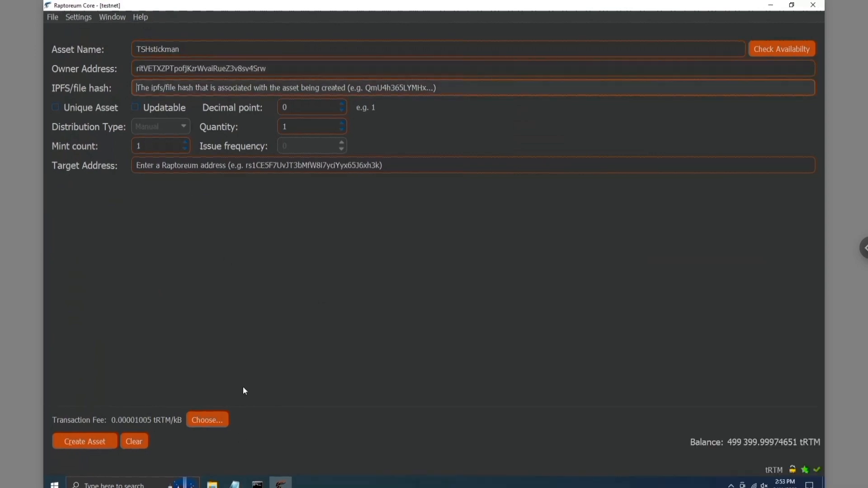
key(alt+Tab)
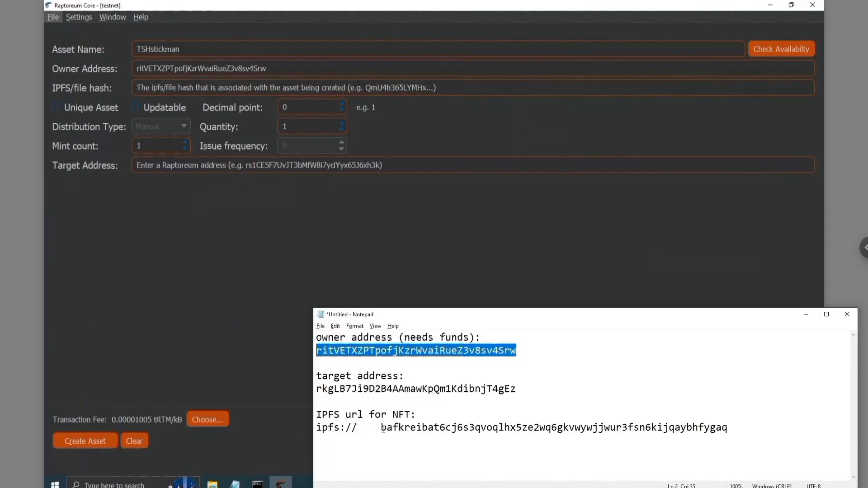
drag(380, 427, 736, 423)
key(ctrl+c)
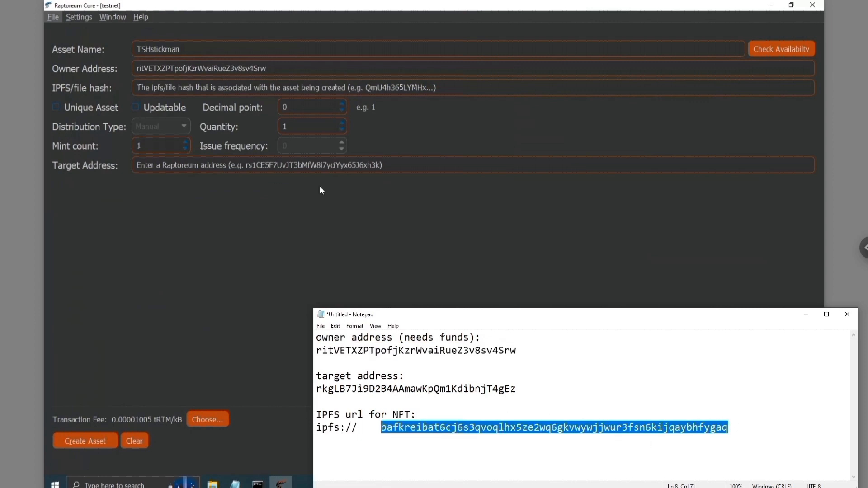
click(229, 87)
key(ctrl+v)
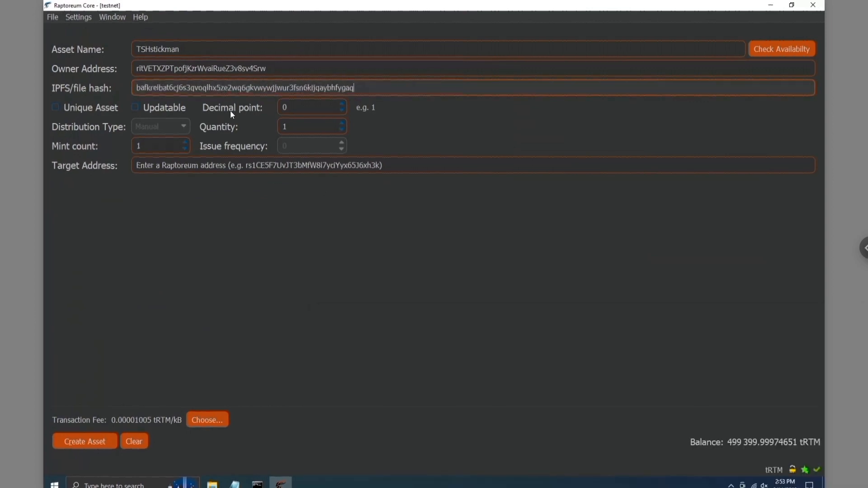
Copy the target address from the notes into the form's target address field.
click(213, 170)
key(alt+Tab)
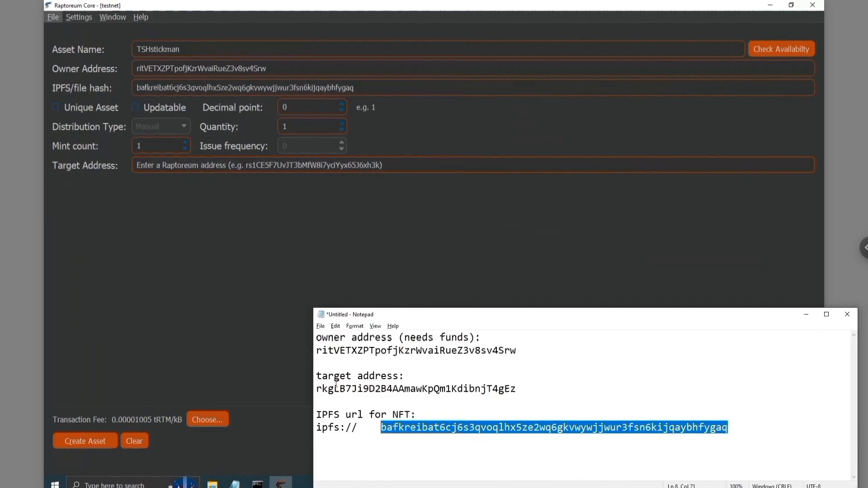
click(346, 392)
double_click(345, 392)
key(ctrl+c)
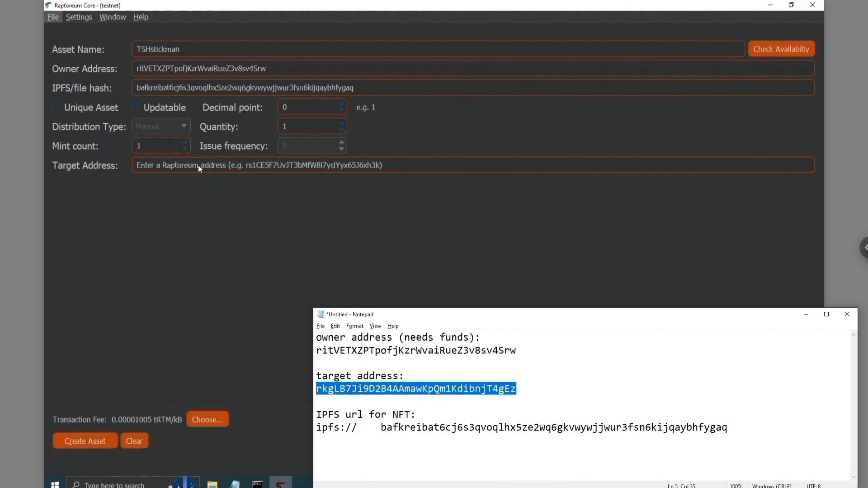
click(198, 164)
key(ctrl+v)
Make TSHstickman a unique asset with quantity 500, then create and confirm it.
click(77, 109)
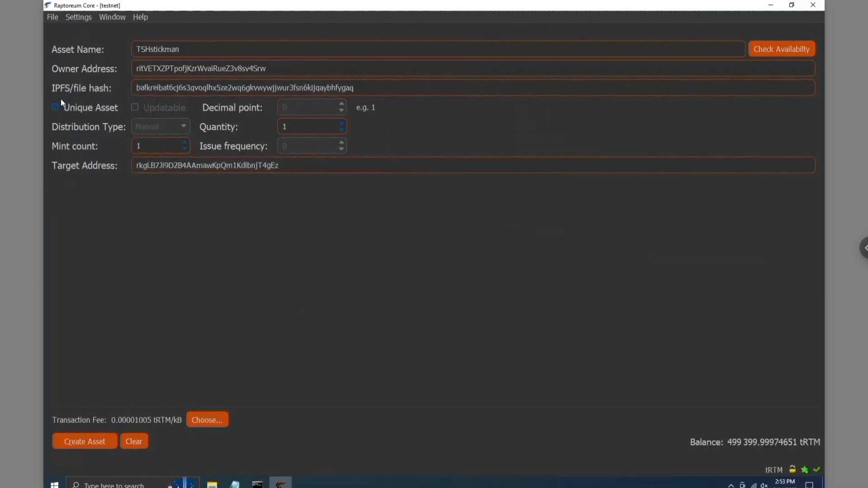
key(Tab)
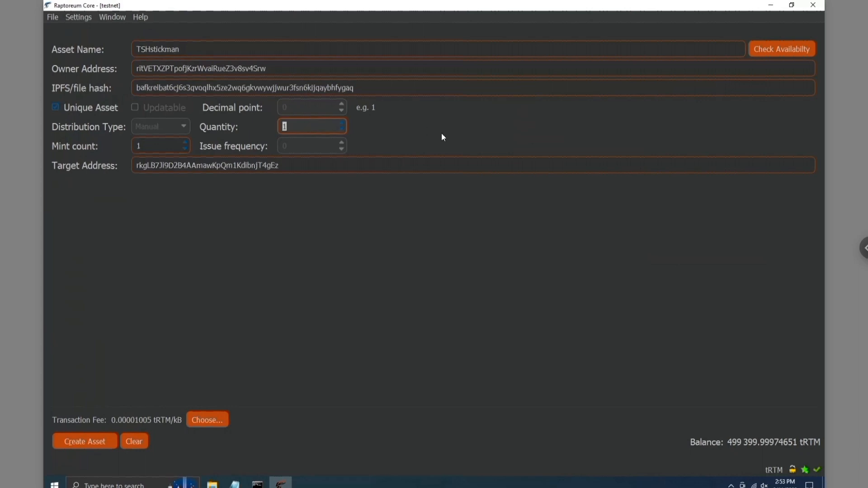
text(500)
click(75, 442)
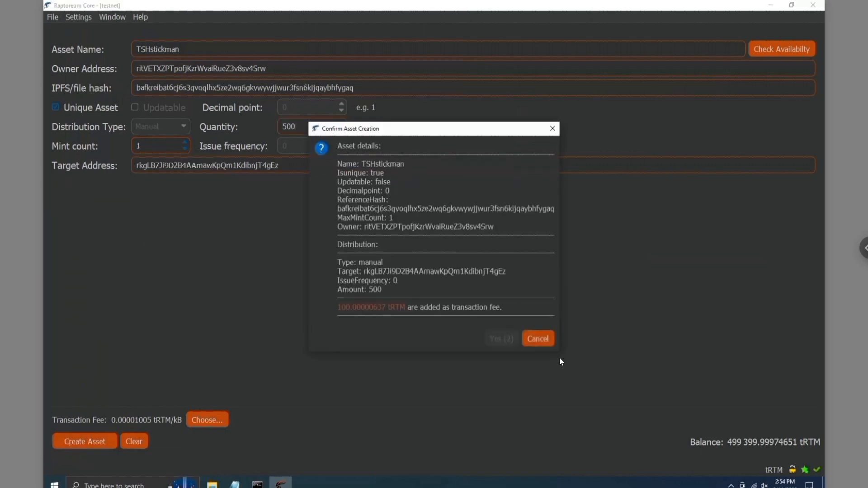
click(505, 344)
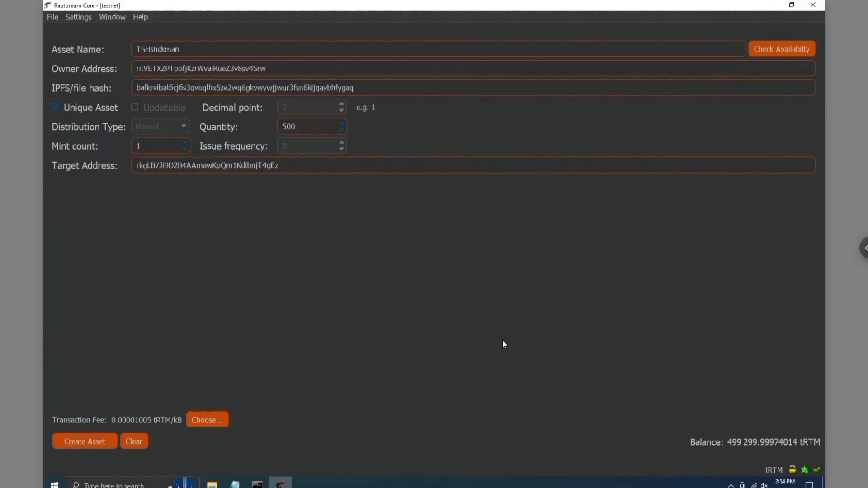
Select TSHstickman in the Assets list and mint it, confirming 500 units.
mouse_move(29, 200)
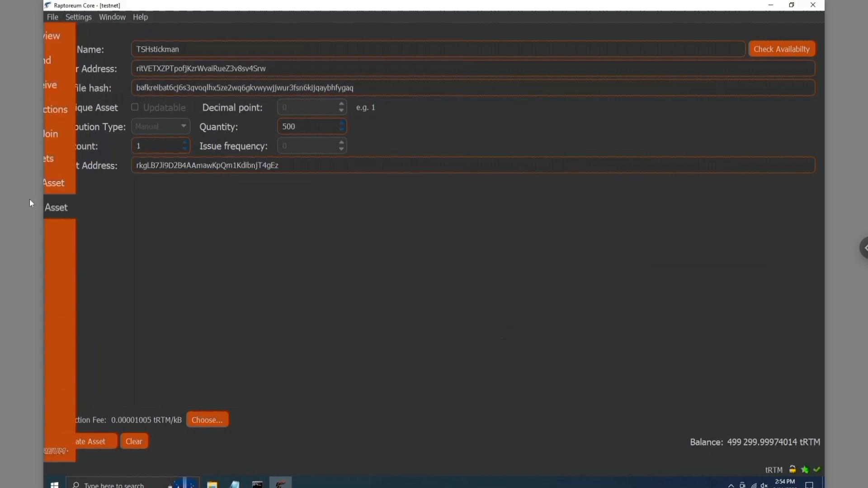
click(73, 160)
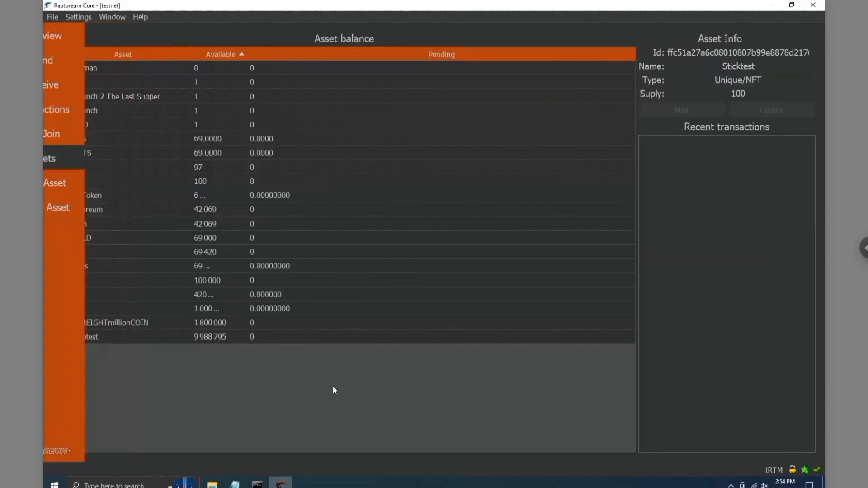
click(97, 68)
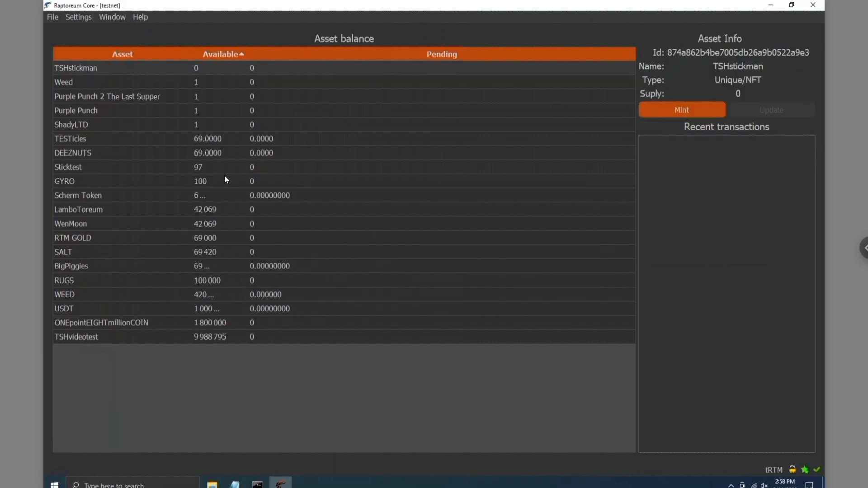
click(82, 81)
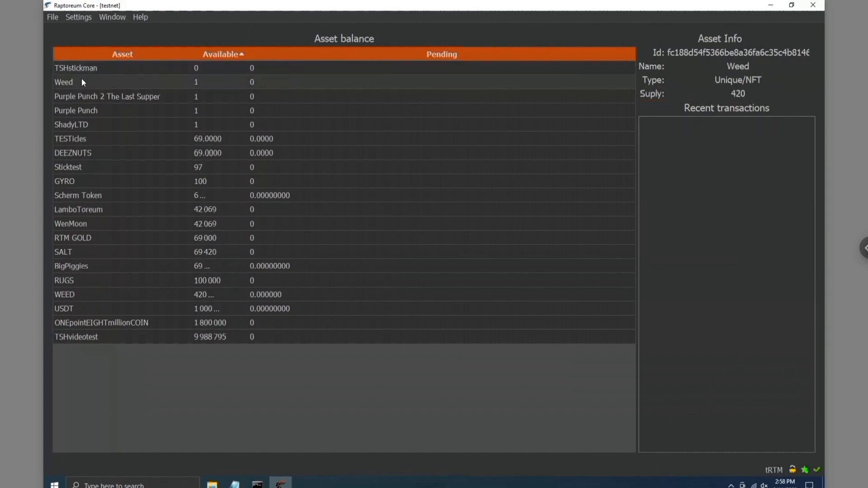
click(76, 110)
click(80, 69)
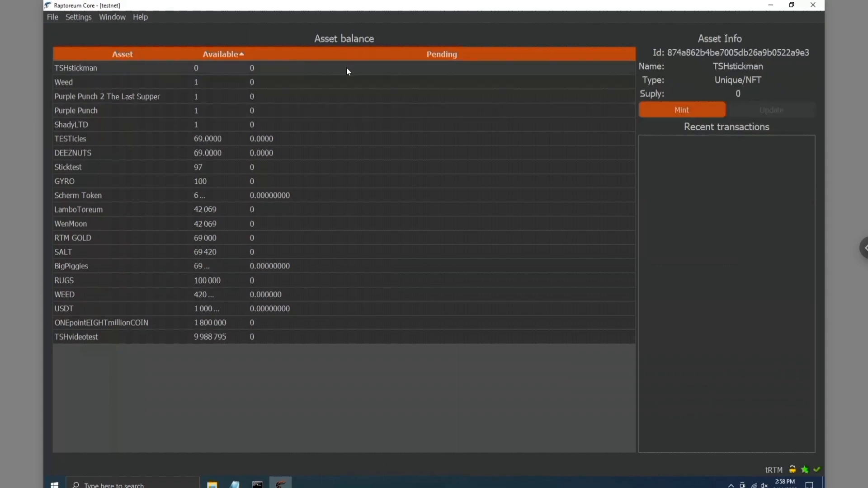
click(693, 109)
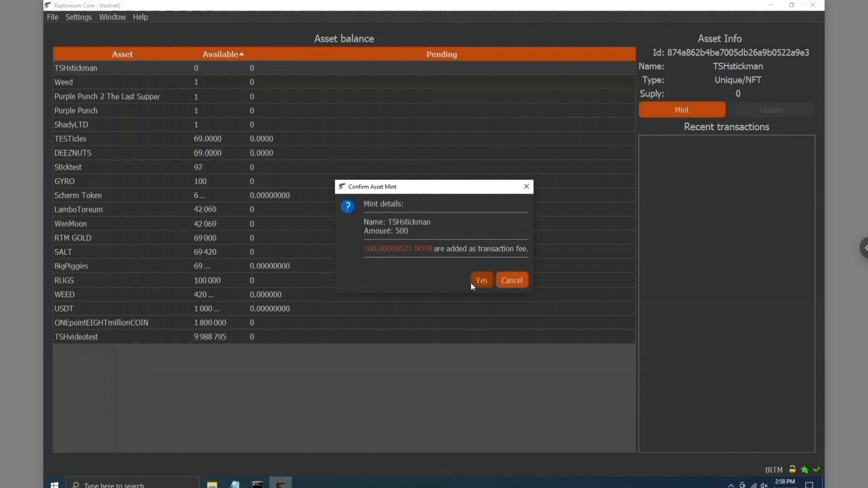
click(482, 280)
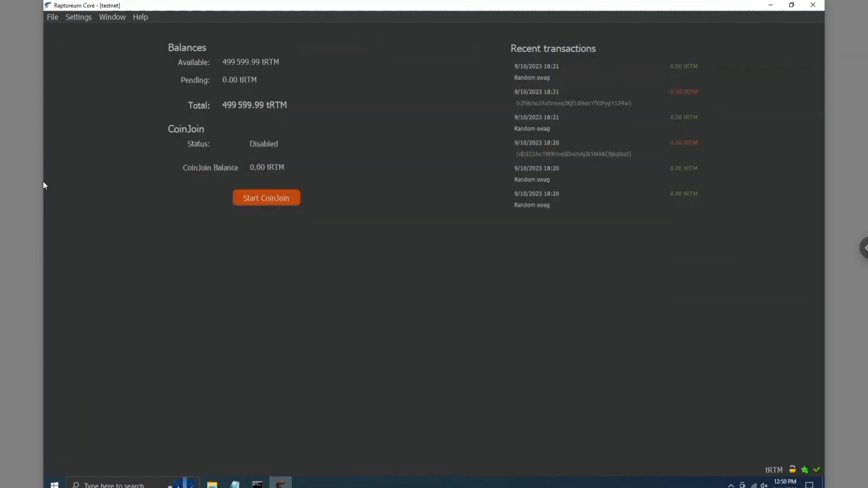
Choose TSHvideotest as the asset on the Send Asset form.
mouse_move(53, 191)
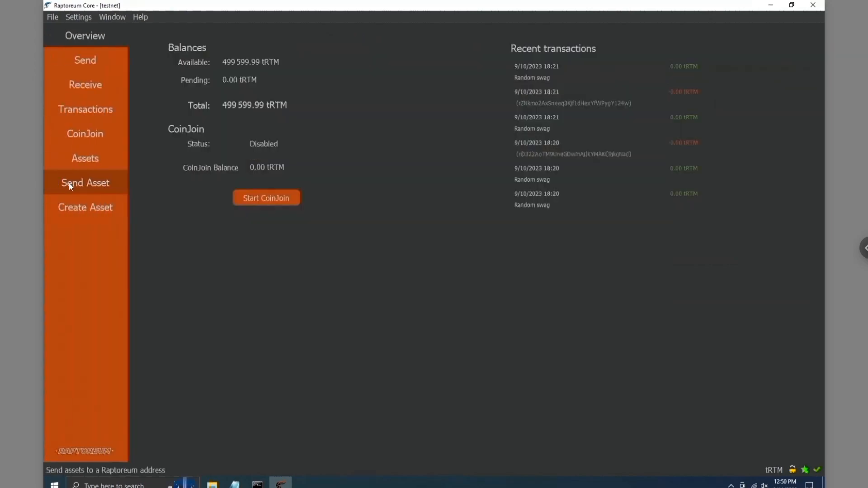
click(70, 184)
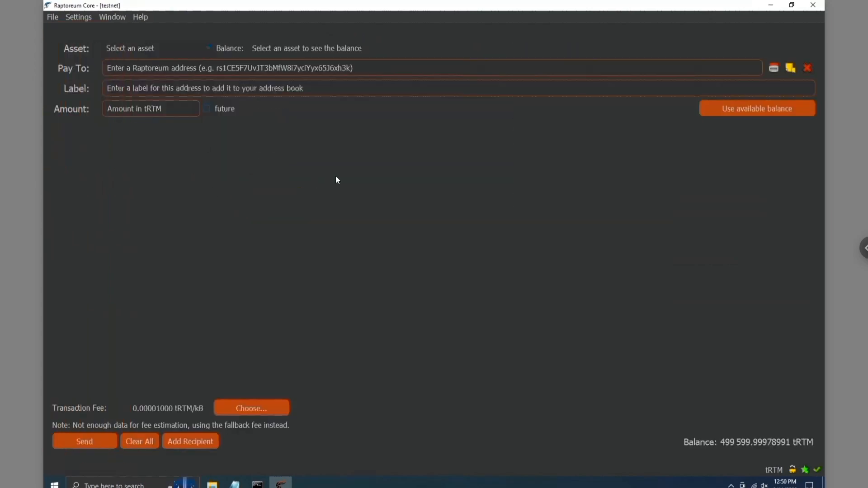
click(207, 50)
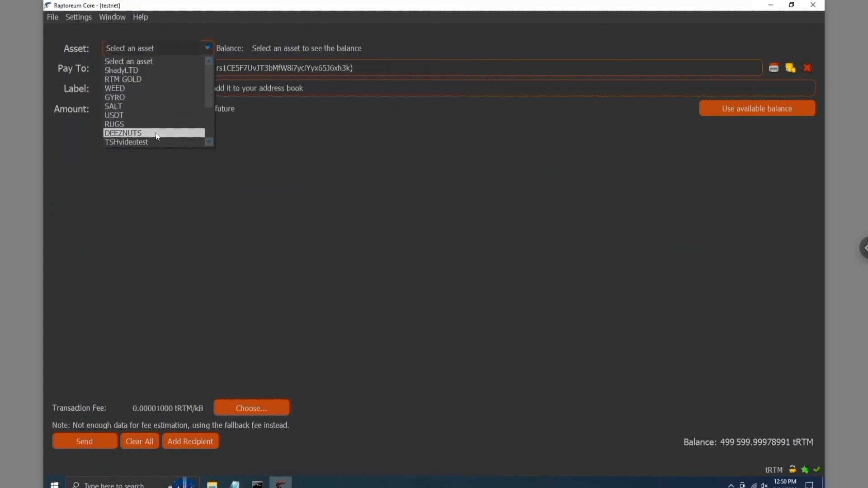
scroll(155, 132, down, 3)
scroll(156, 132, up, 2)
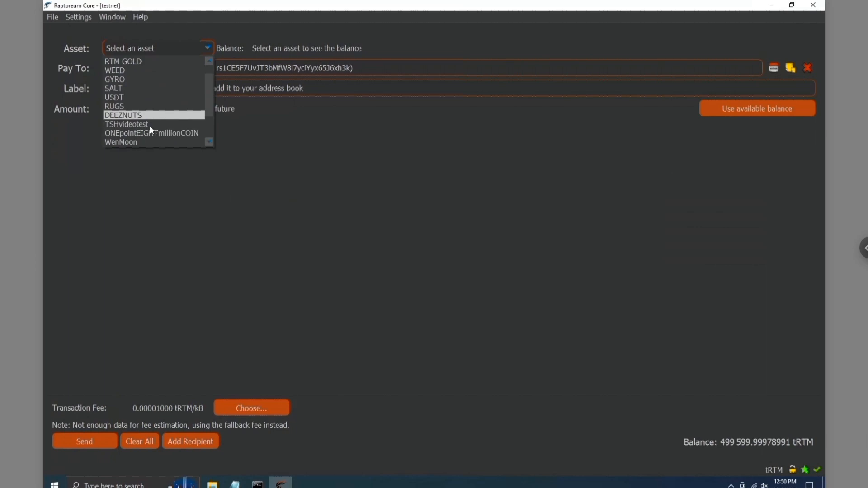
click(148, 125)
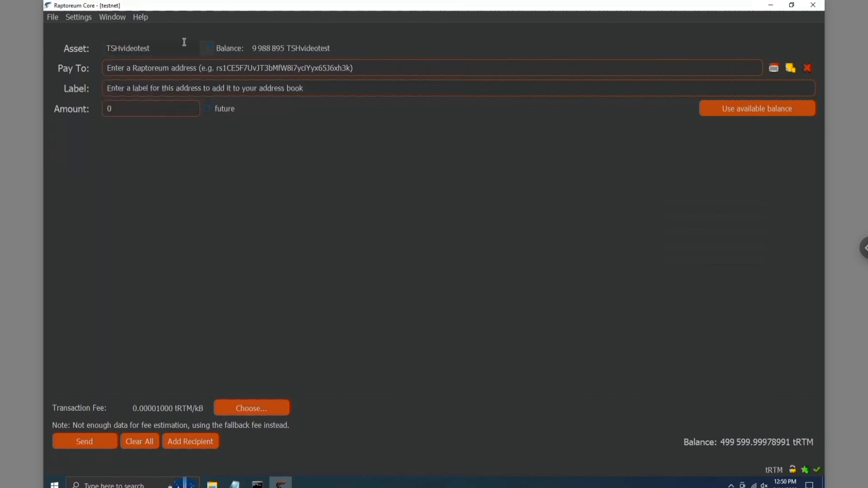
Fill in the recipient's address, a label naming the recipient, and an amount of 100.
click(146, 68)
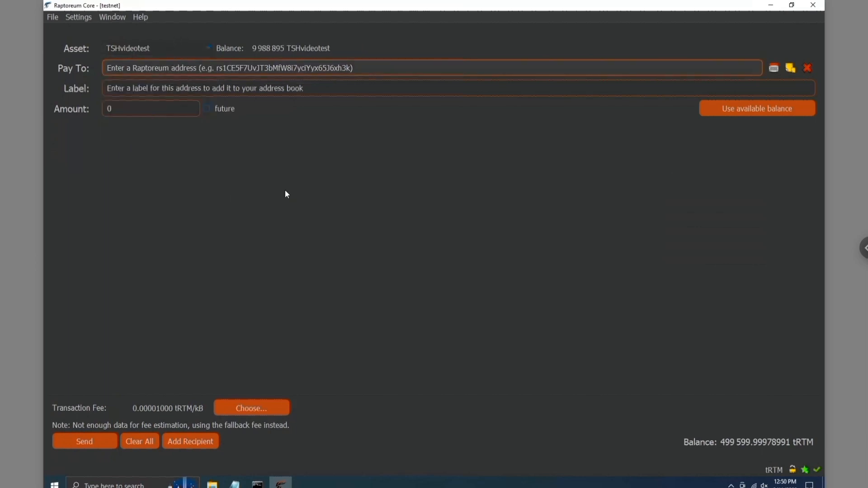
text(rZ6XHXxhPVymgR2BE9zY6jeApKzVT58df2)
click(246, 88)
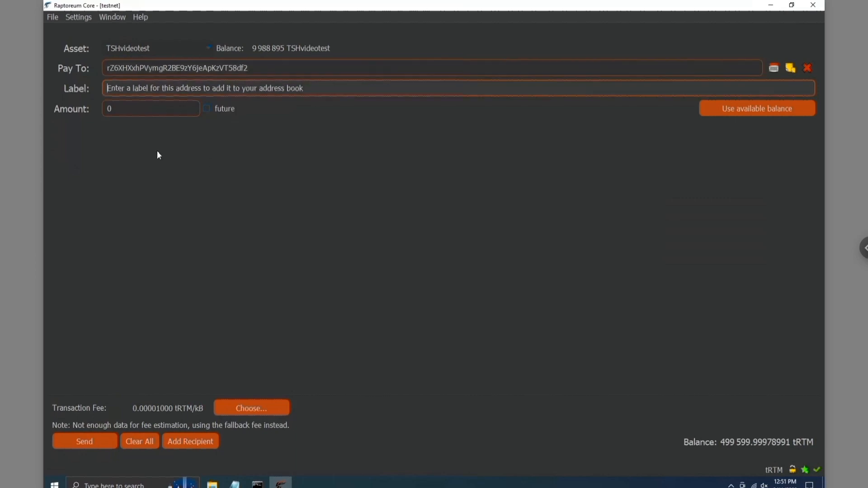
text(For Mr.)
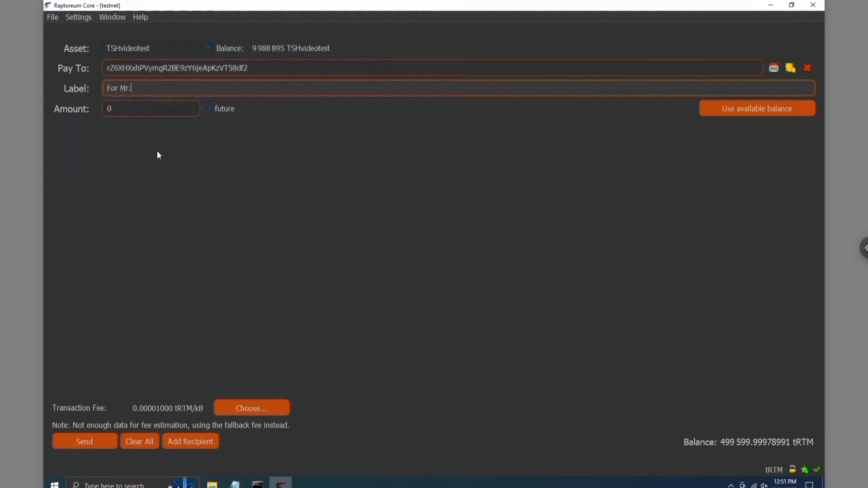
text( Scherm)
click(143, 110)
text(100)
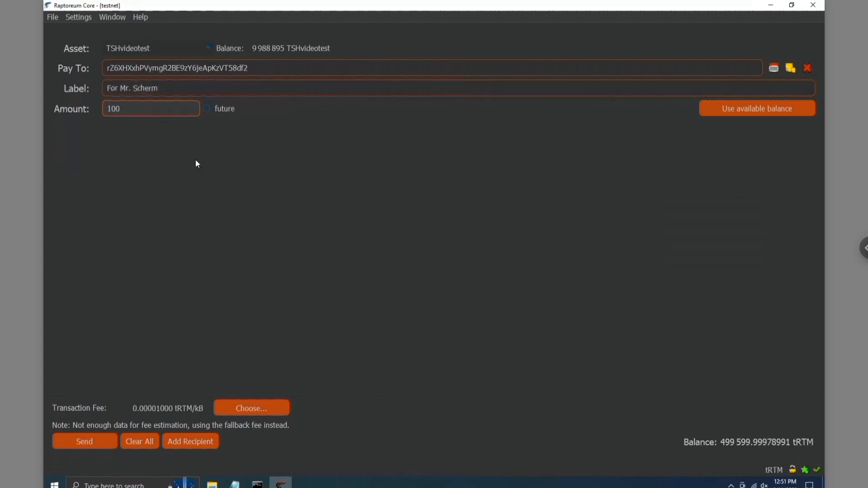
click(196, 161)
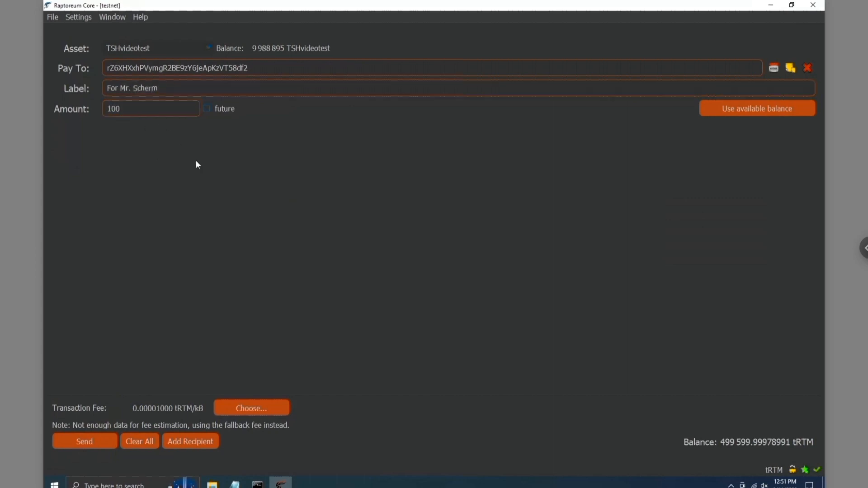
Send the 100 TSHvideotest, confirm with Yes, and return to Overview.
click(74, 445)
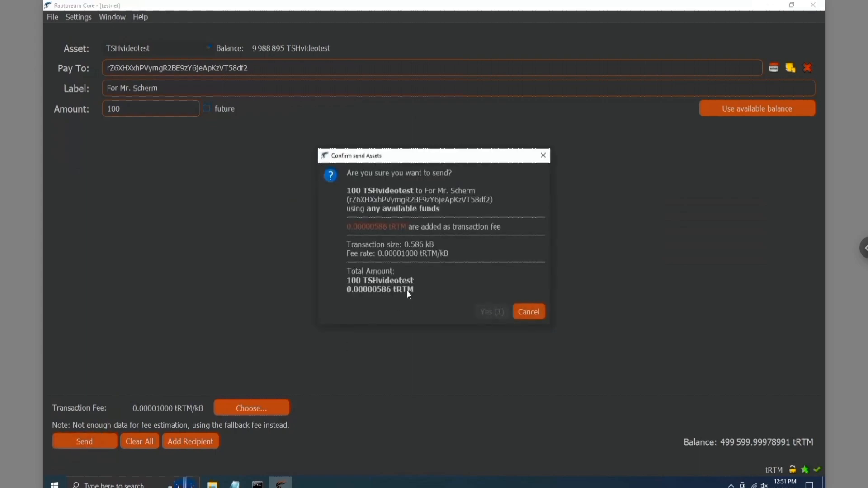
click(494, 317)
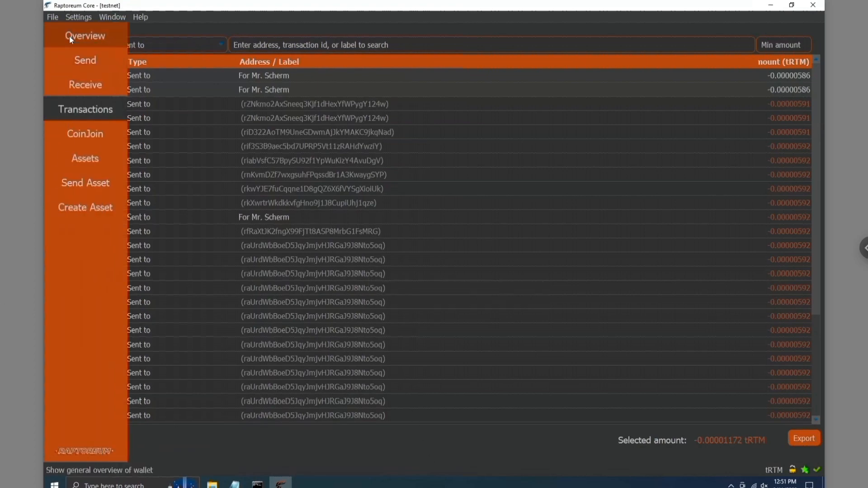
click(69, 35)
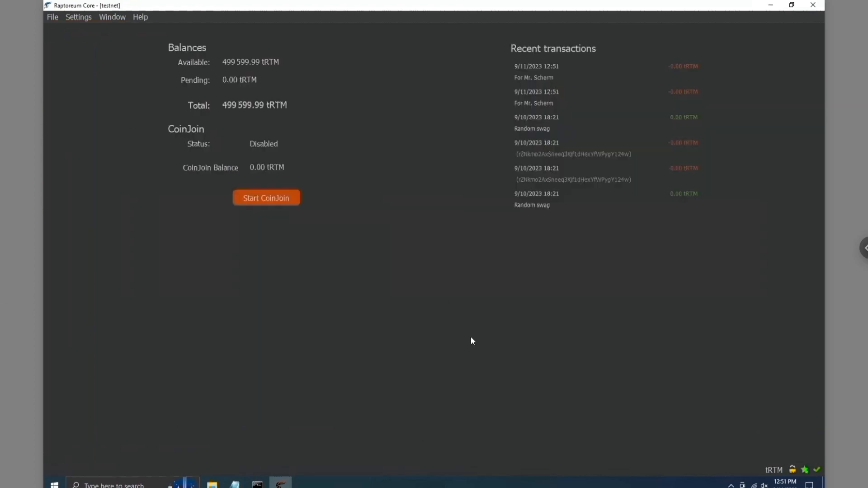